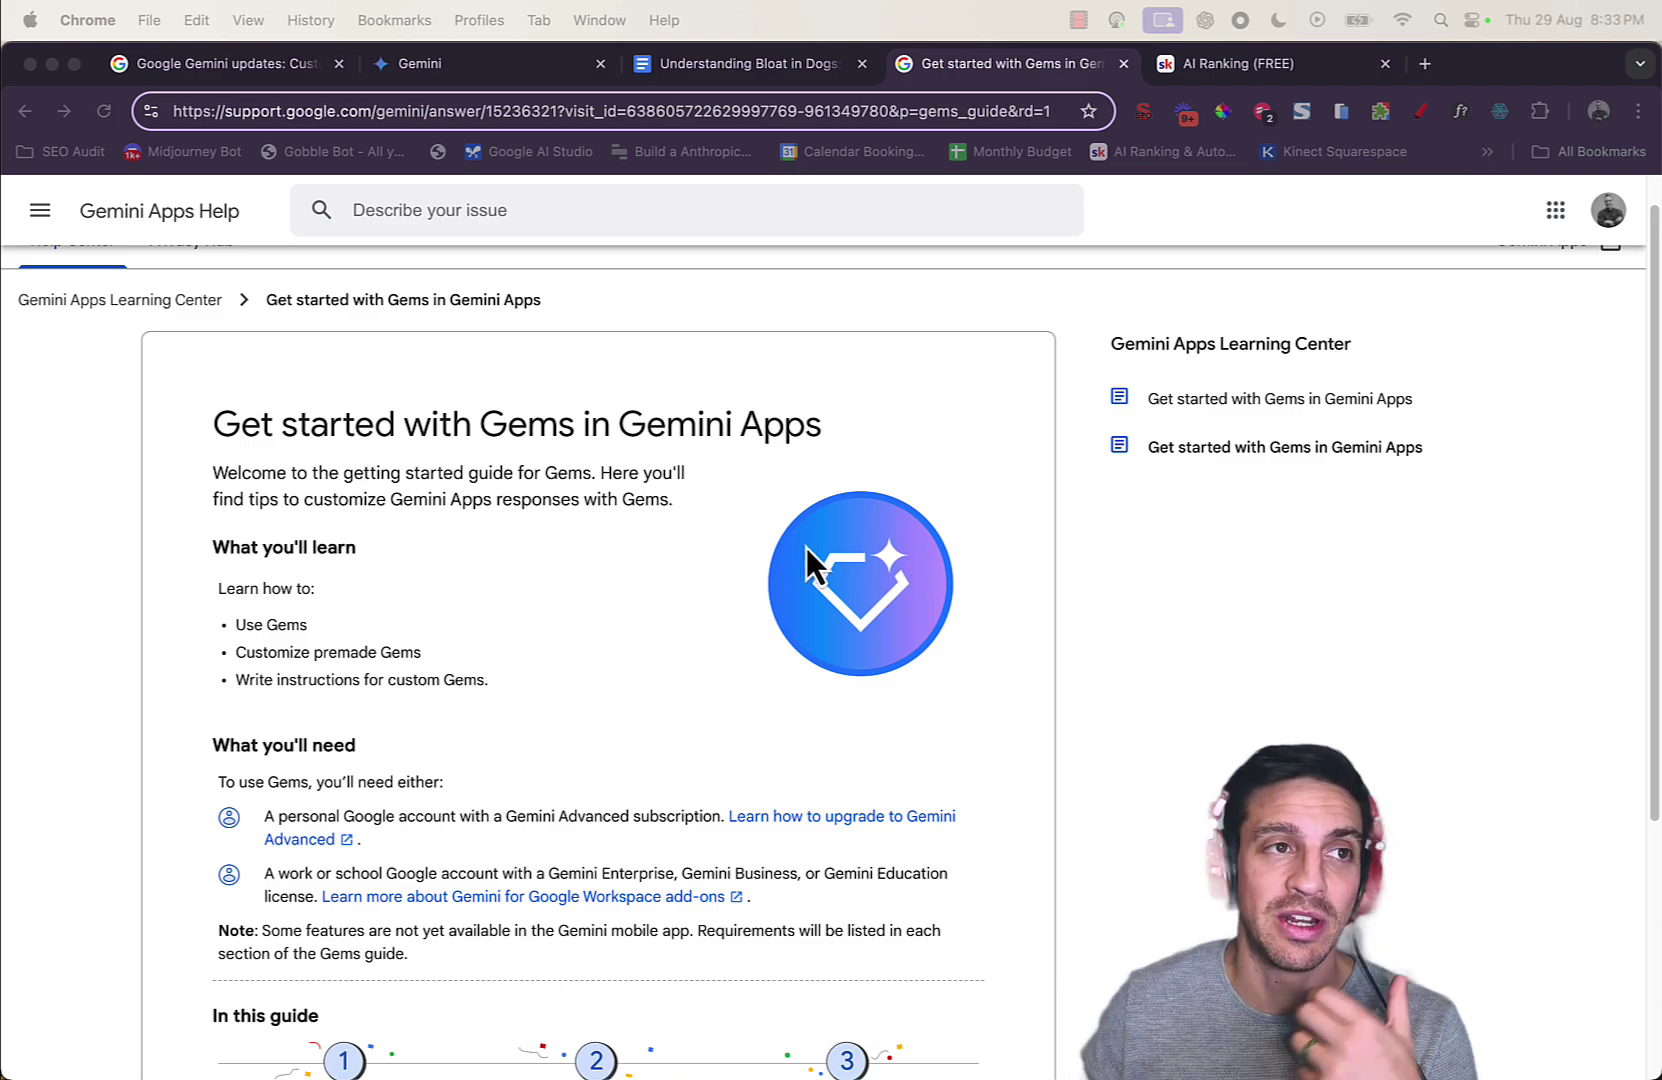
Switch to the Gemini tab showing the SEO Optimiser gem's empty chat
{"action": "left_click", "coordinate": [502, 60]}
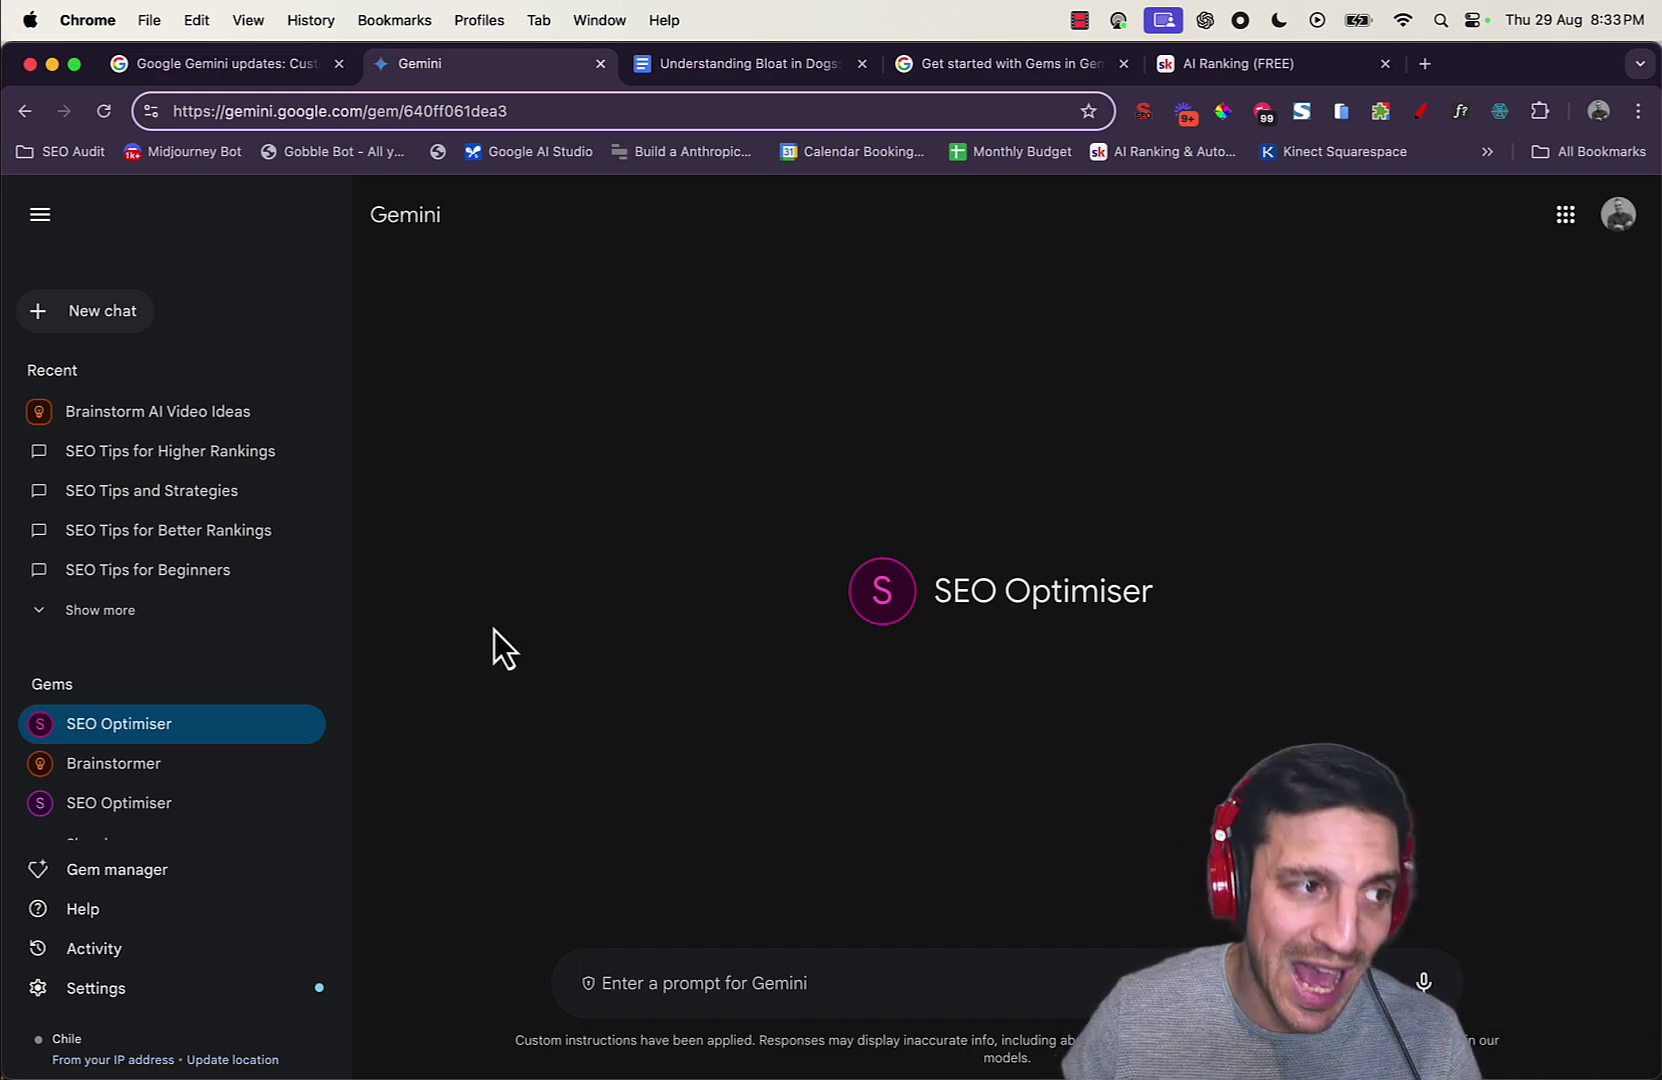
Open the 'SEO Tips for Higher Rankings' chat, then go to the Gem manager page
{"action": "left_click", "coordinate": [164, 447]}
{"action": "scroll", "coordinate": [271, 479], "scroll_direction": "down", "scroll_amount": 3}
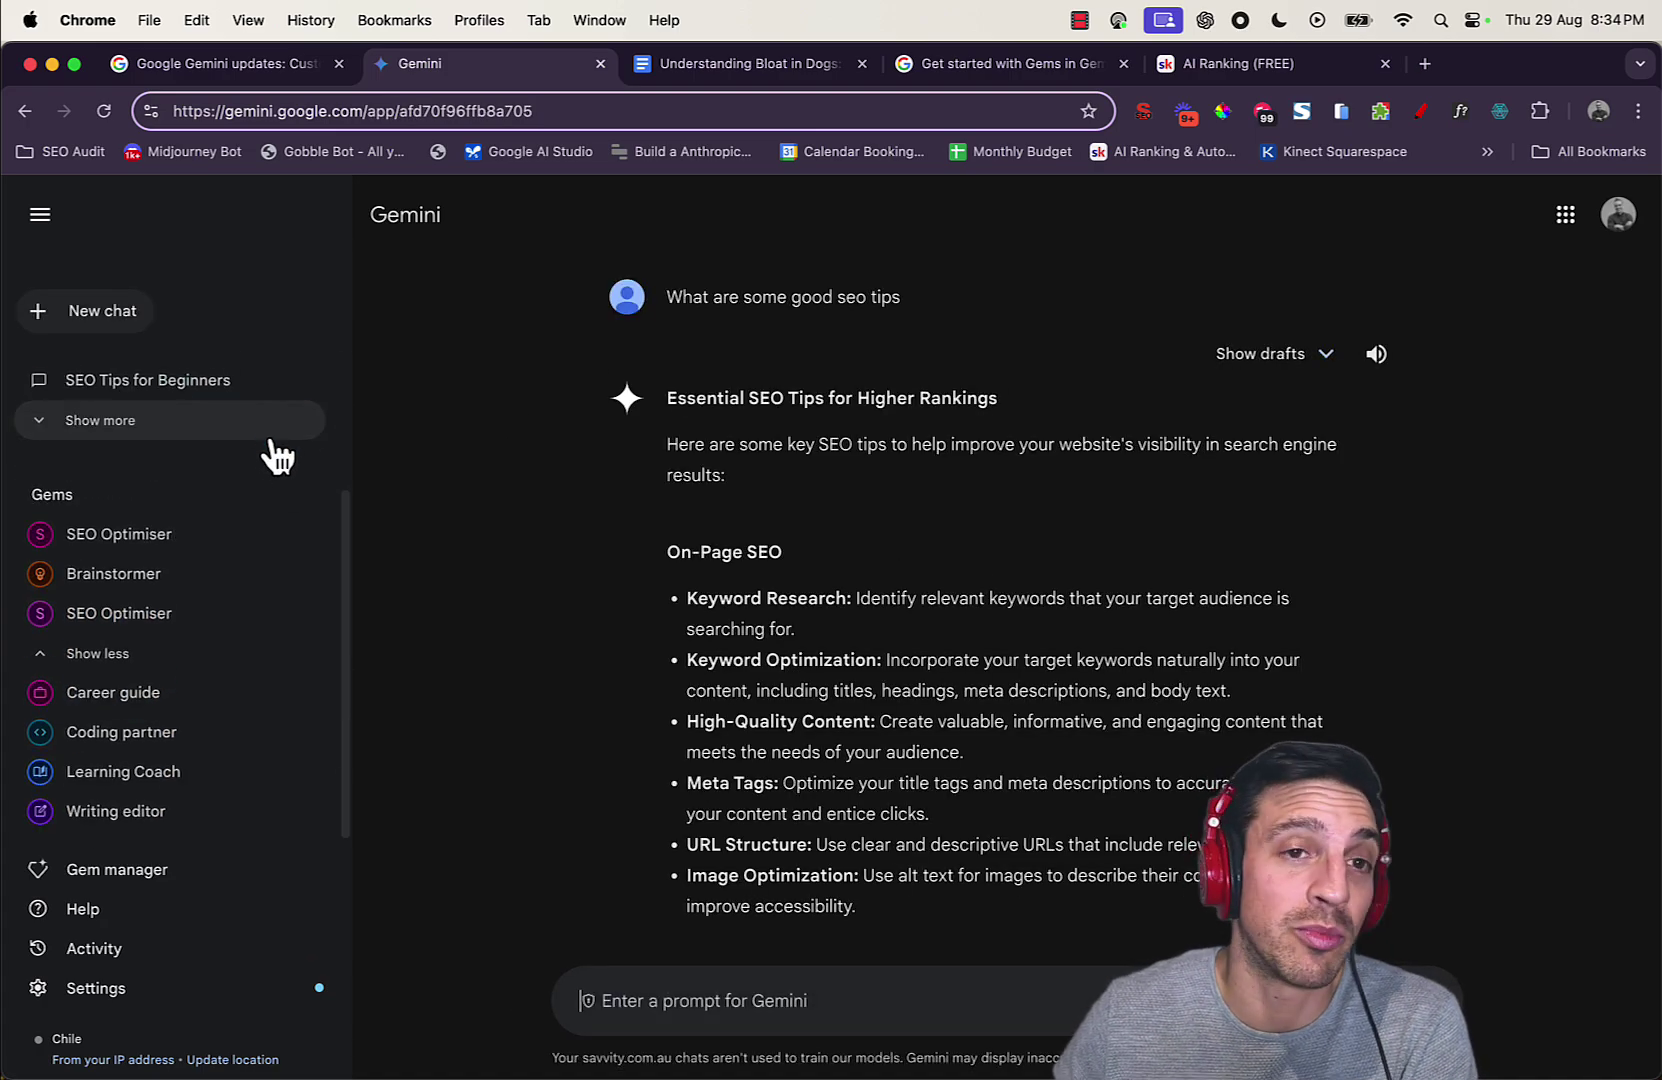
{"action": "scroll", "coordinate": [280, 463], "scroll_direction": "up", "scroll_amount": 3}
{"action": "scroll", "coordinate": [190, 700], "scroll_direction": "down", "scroll_amount": 2}
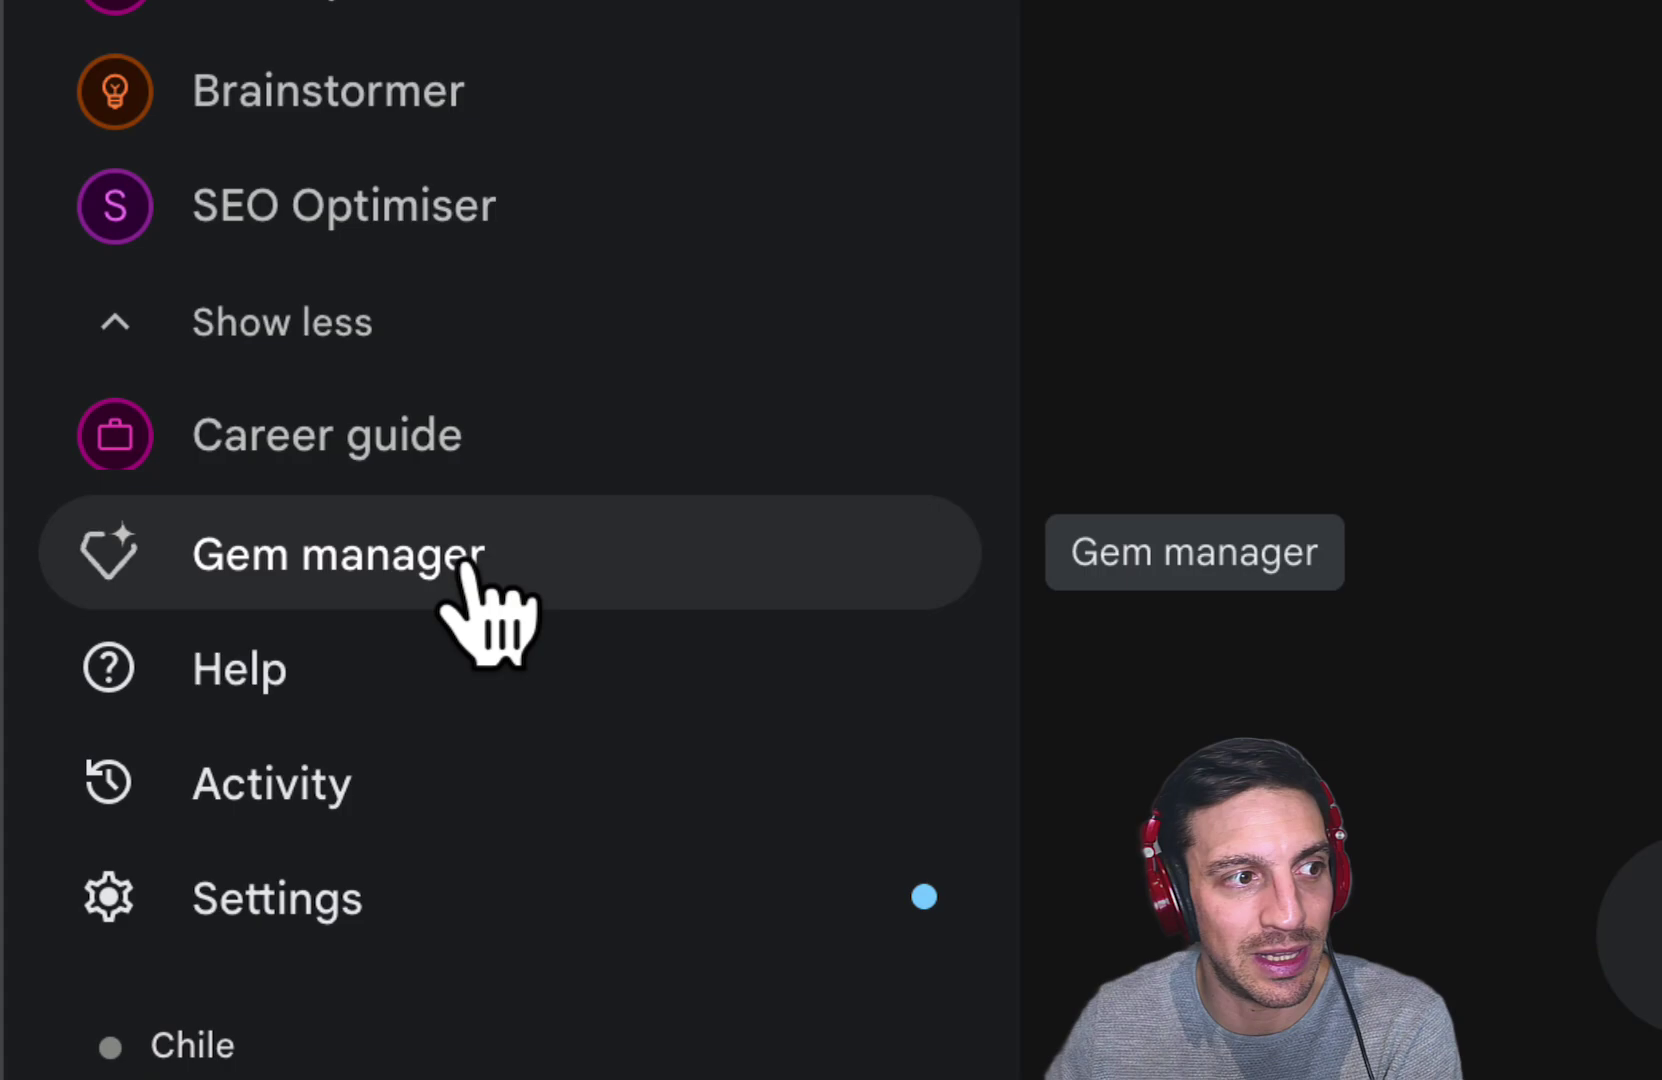
{"action": "left_click", "coordinate": [410, 552]}
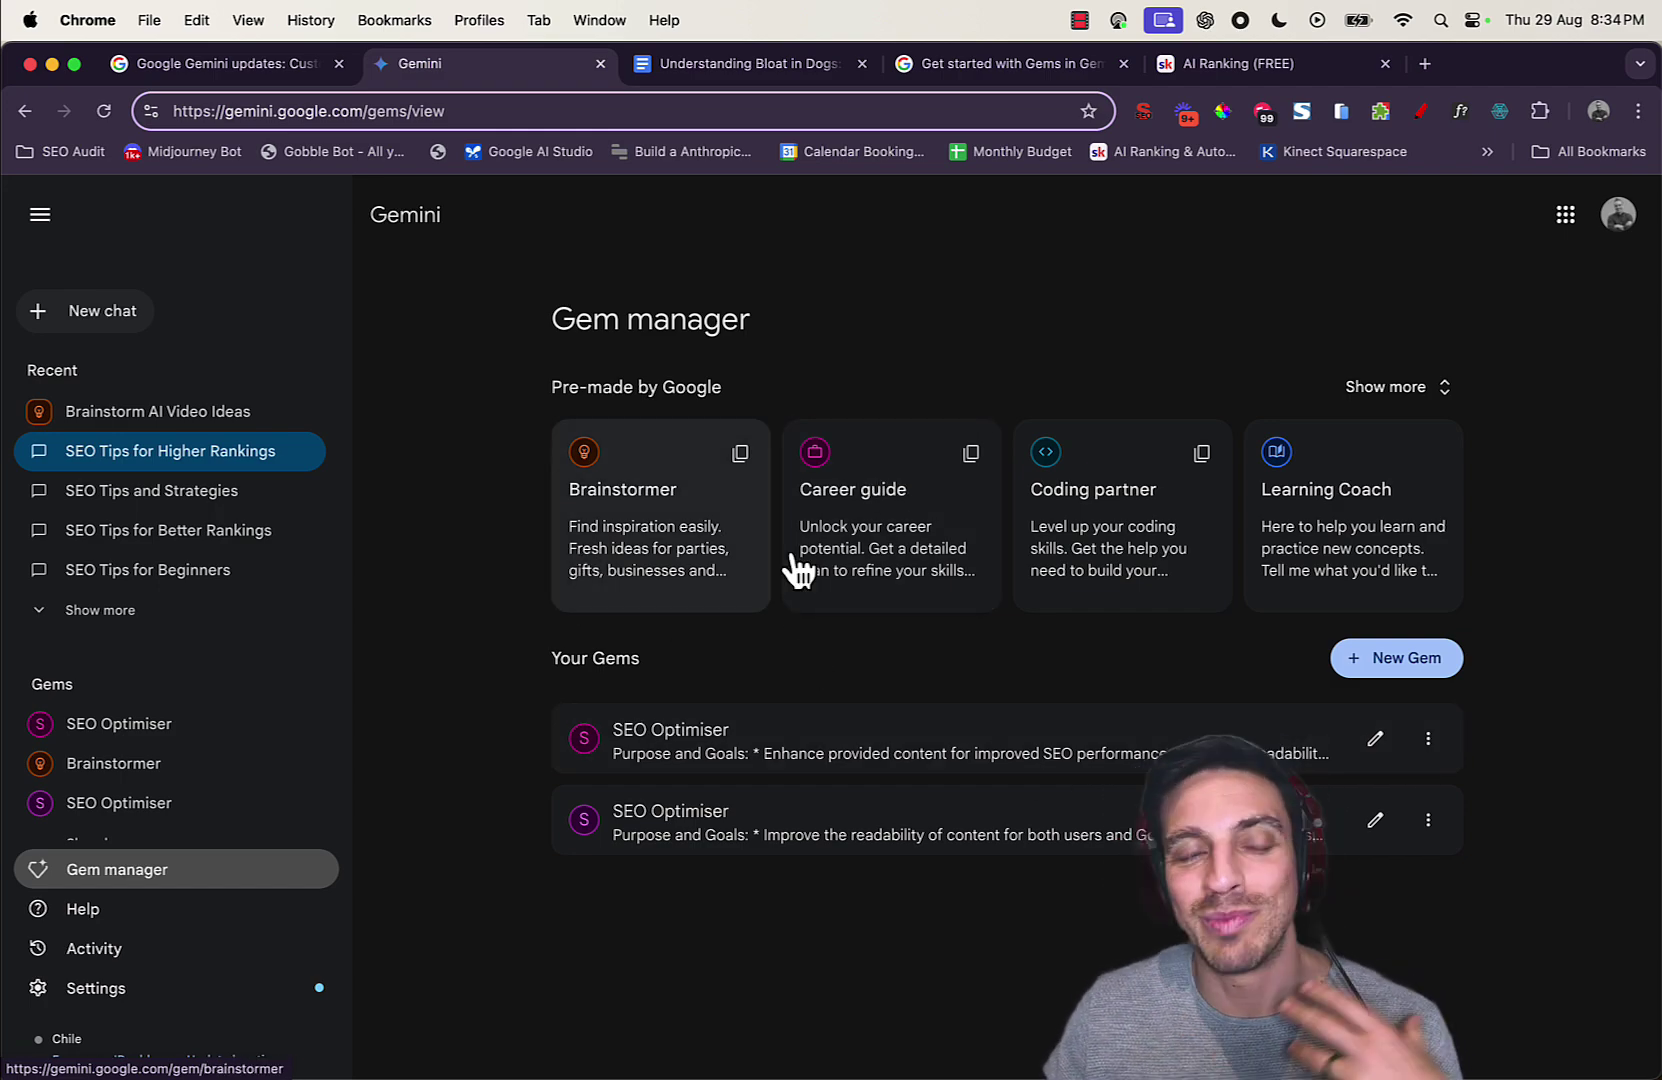
Ask the Brainstormer gem for SEO tips for a beginner, then switch to the AI Ranking (FREE) tab
{"action": "left_click", "coordinate": [660, 520]}
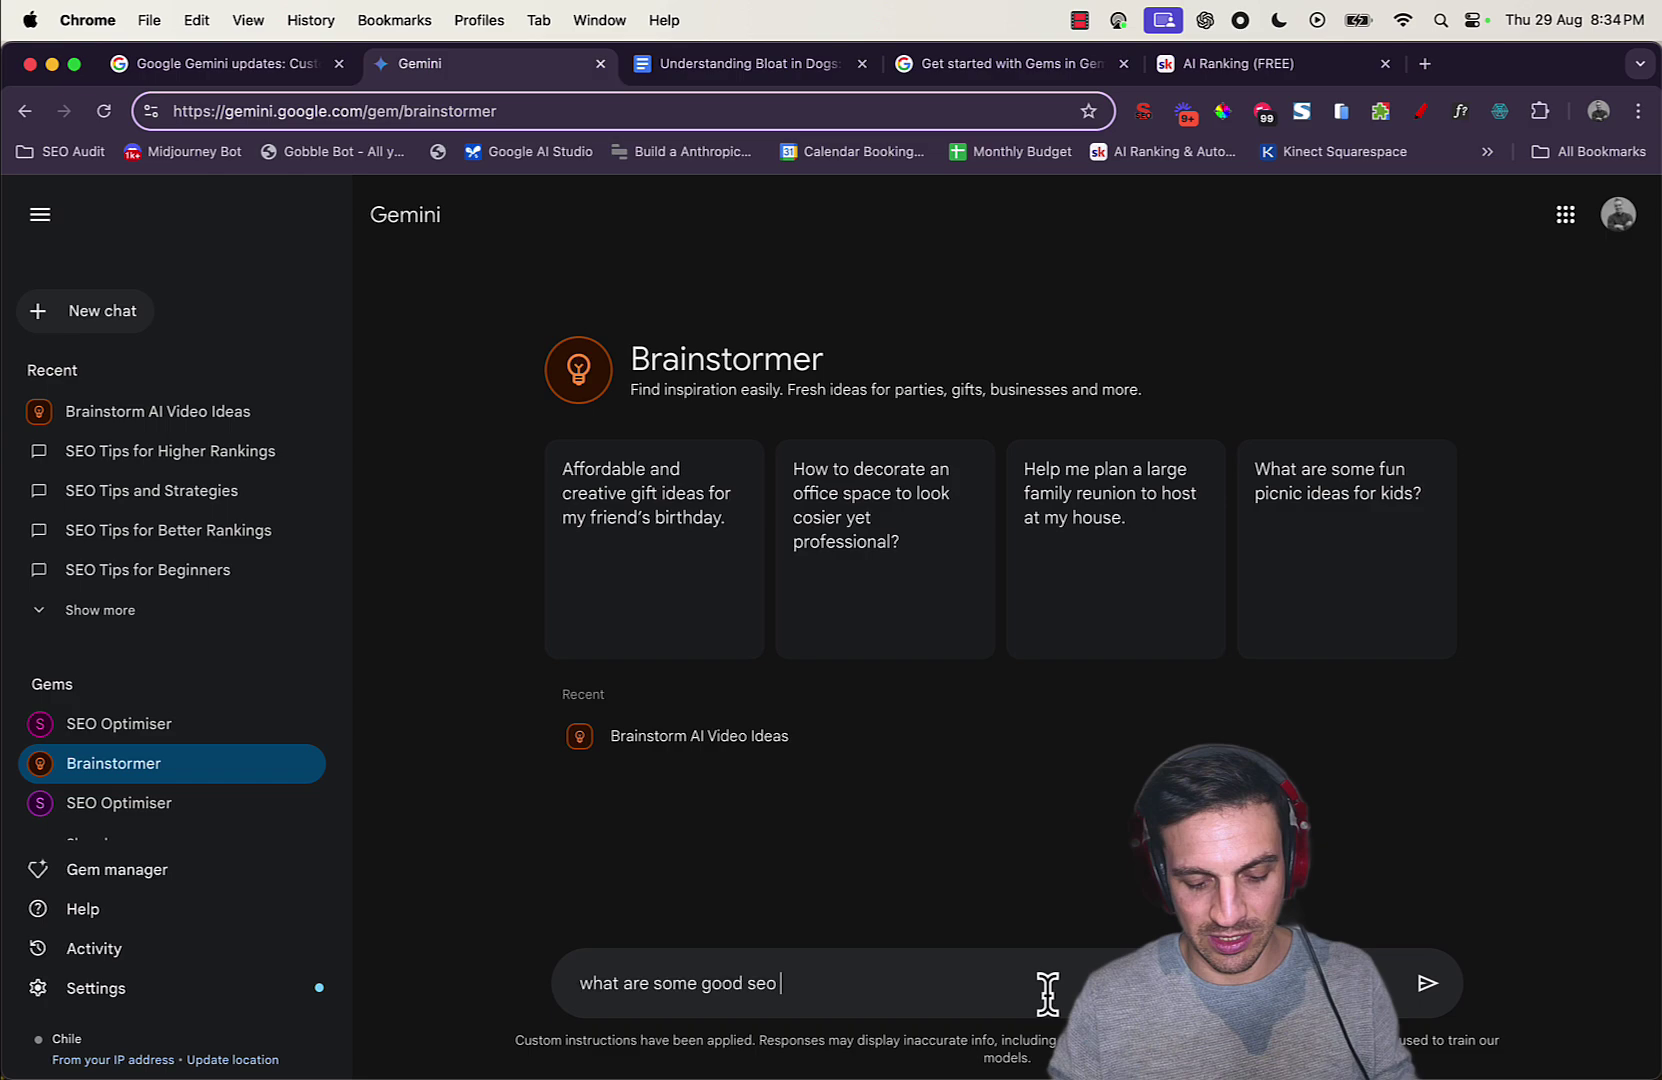
{"action": "type", "text": "ps for a "}
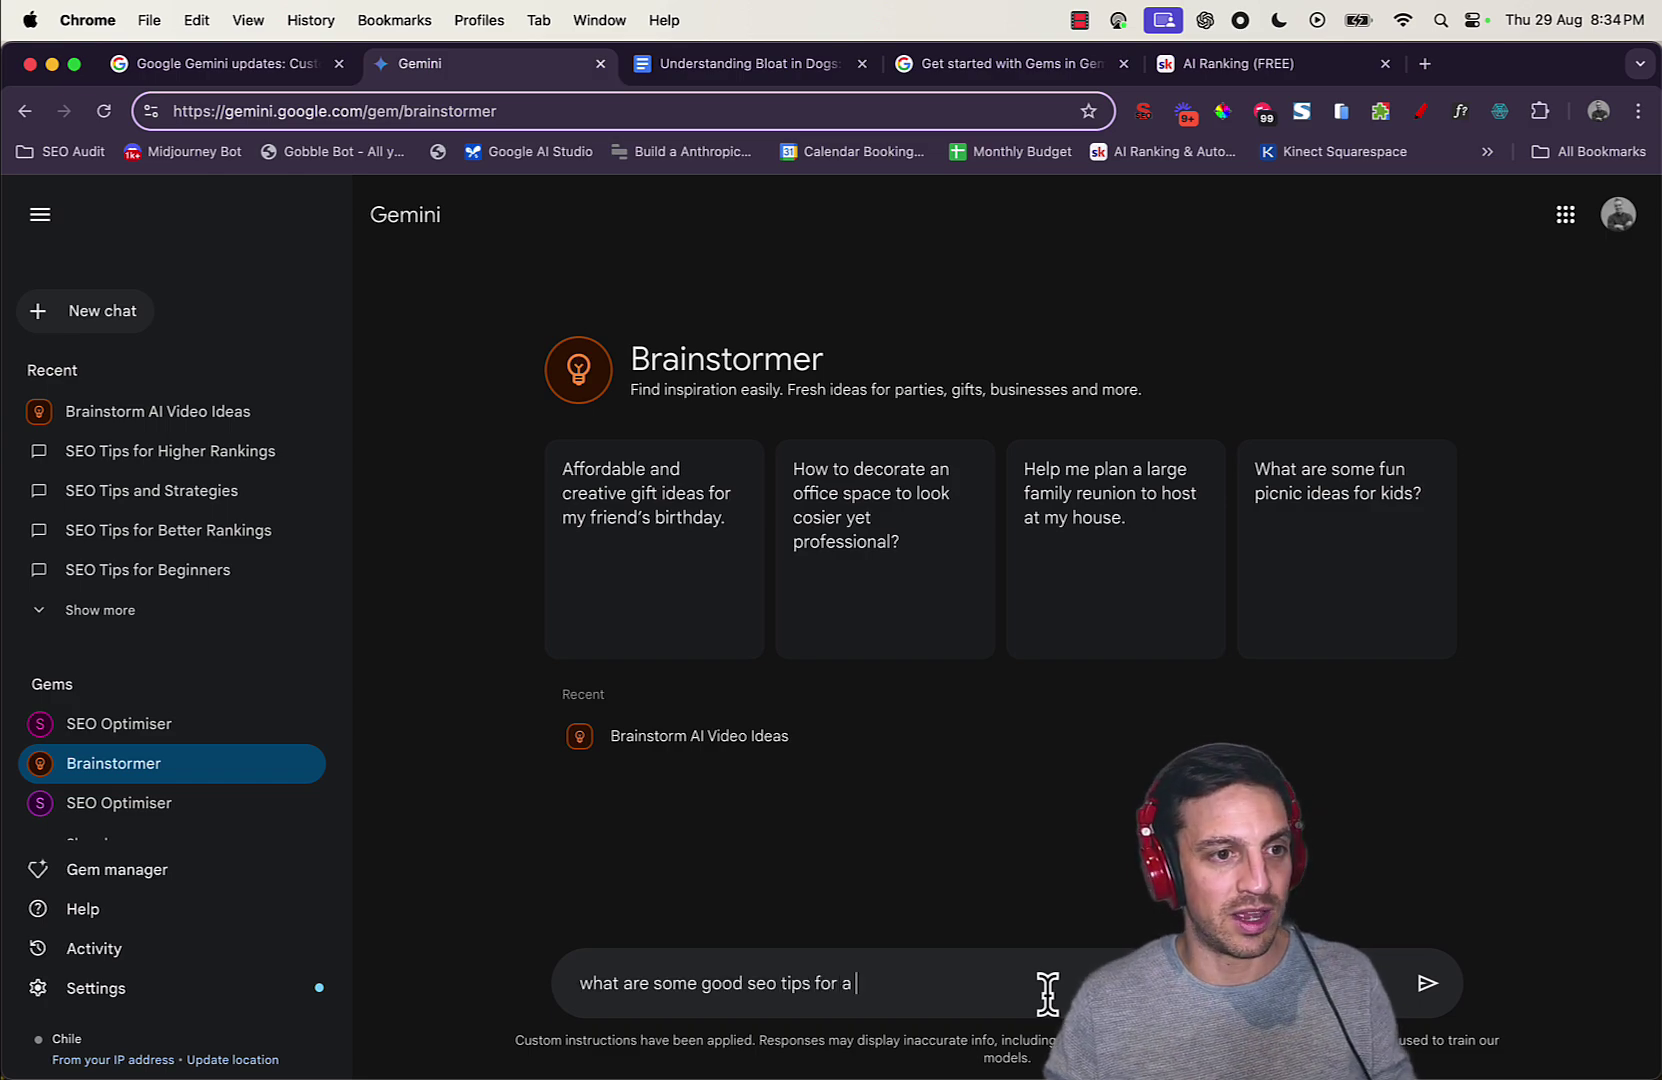
{"action": "type", "text": "begginer"}
{"action": "key", "text": "Return"}
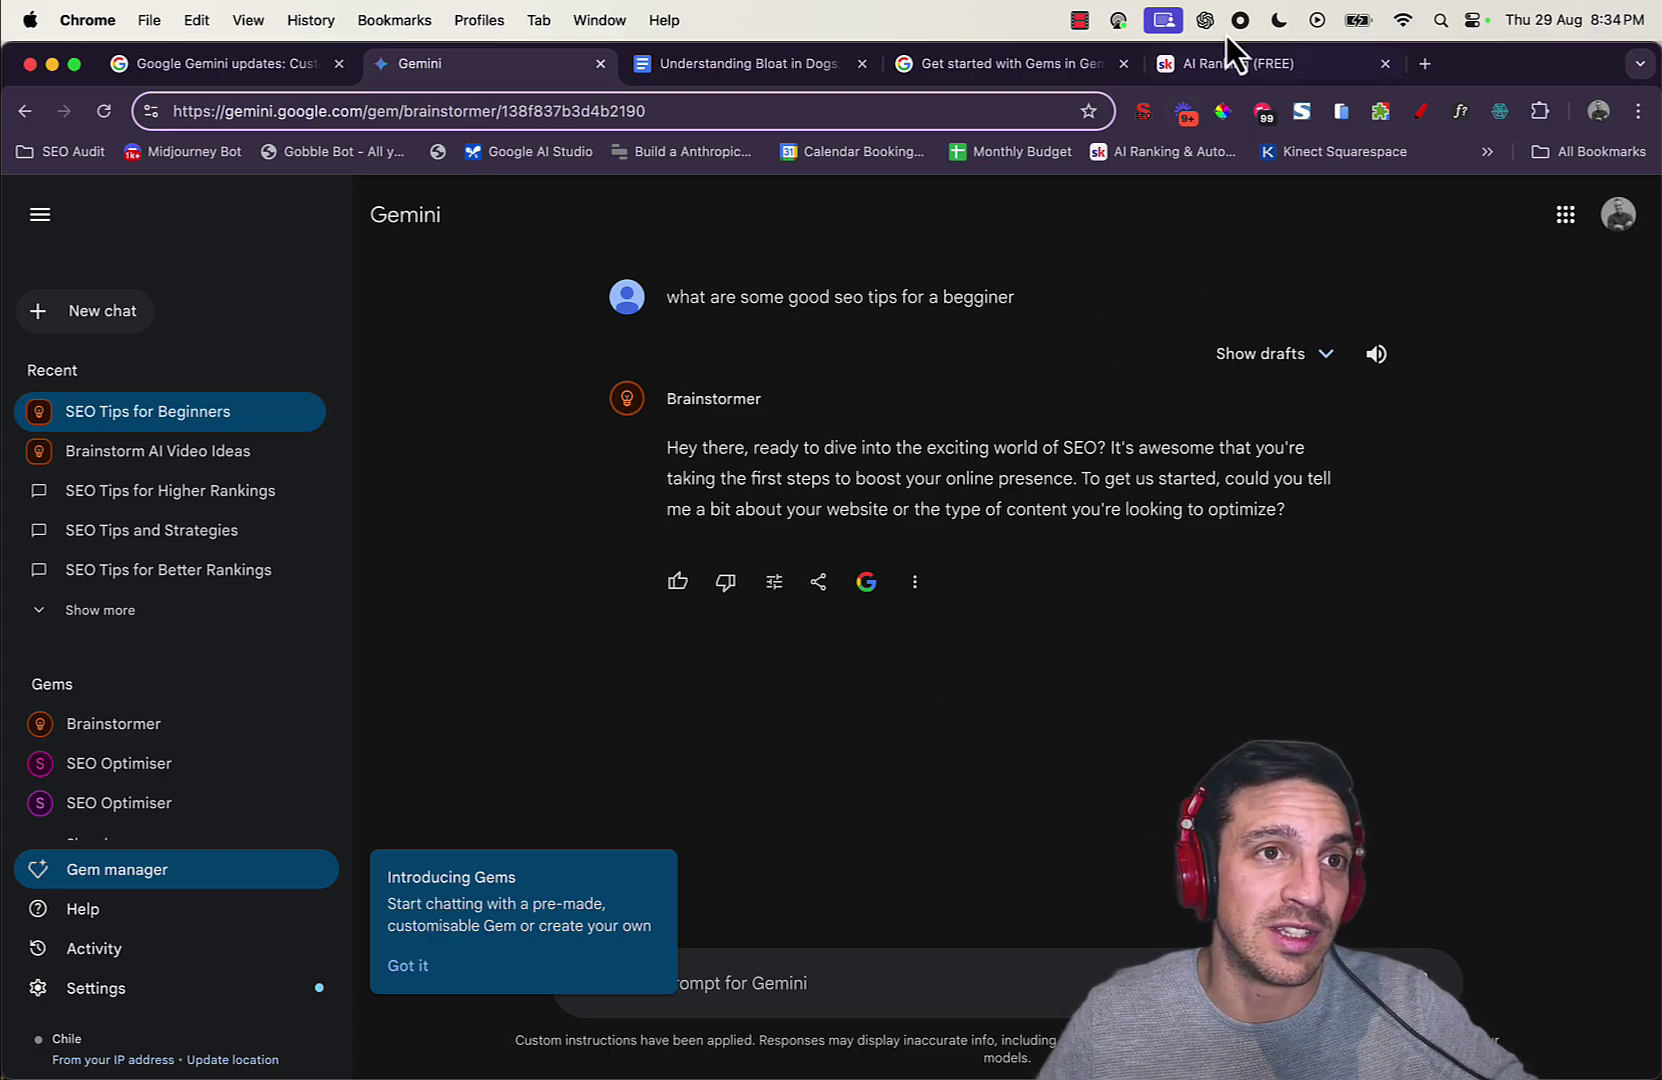
{"action": "left_click", "coordinate": [1224, 66]}
Scroll the Skool page to the top and go back to the Brainstormer chat in Gemini
{"action": "scroll", "coordinate": [1079, 734], "scroll_direction": "up", "scroll_amount": 3}
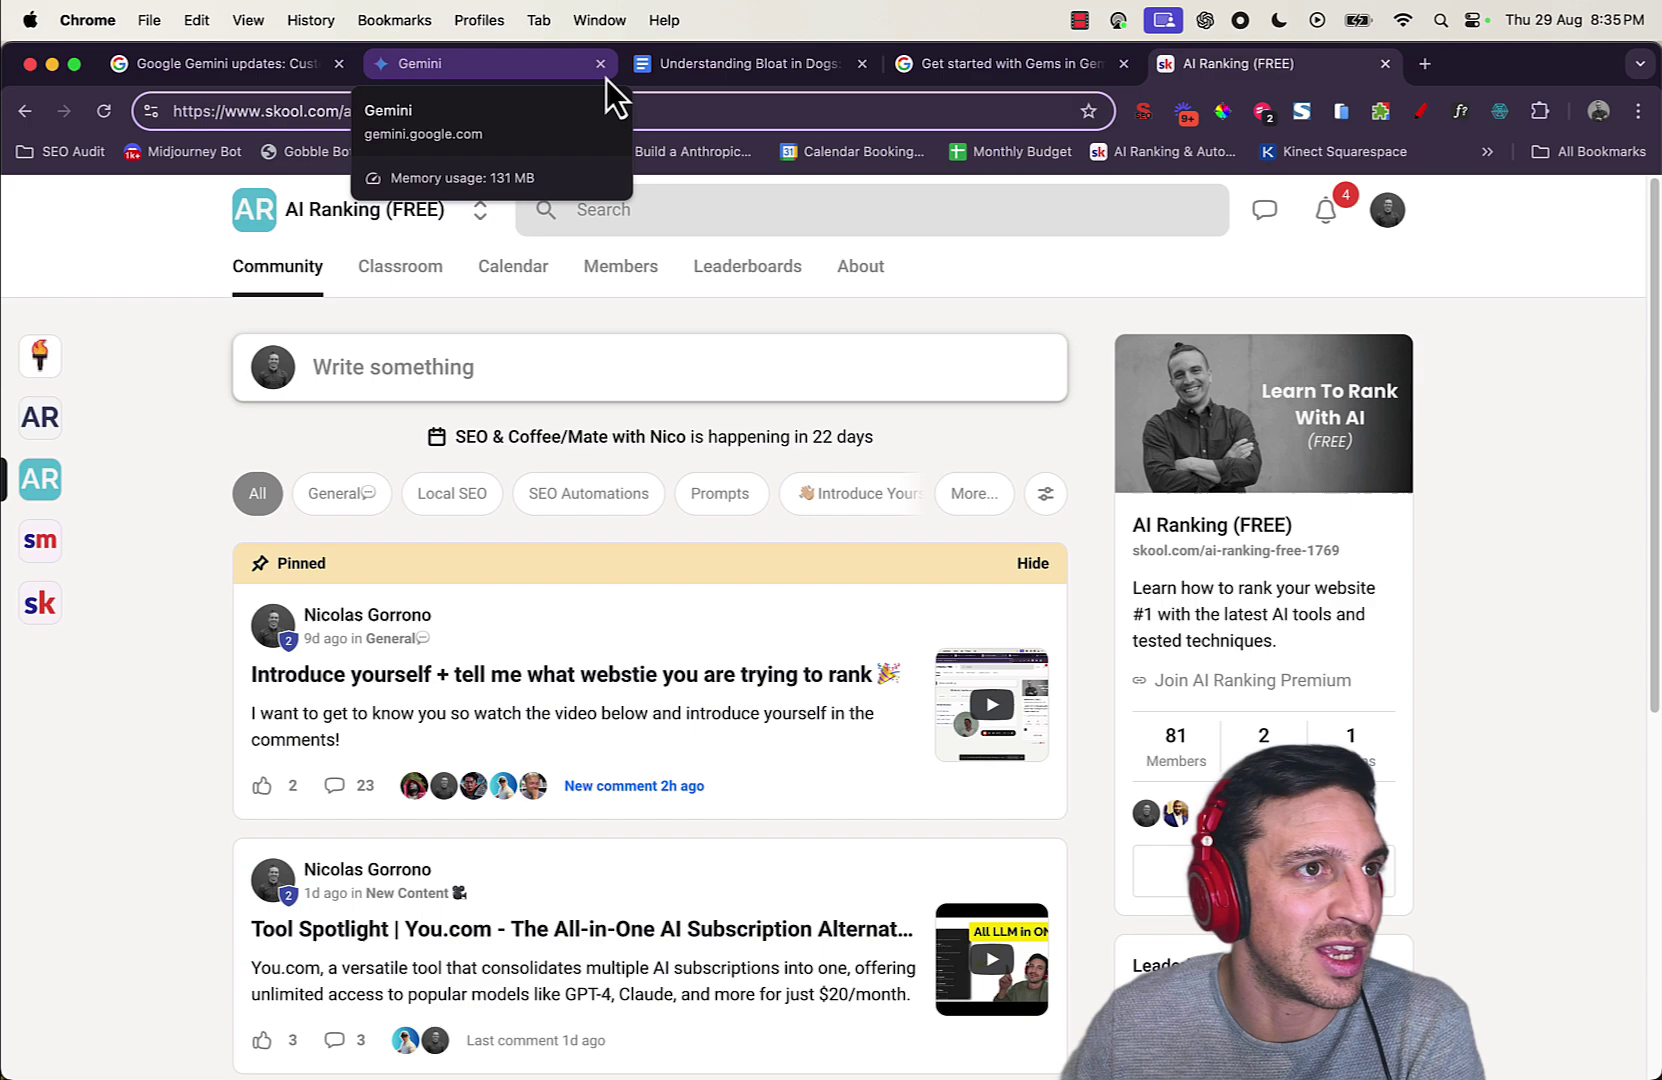
{"action": "left_click", "coordinate": [522, 65]}
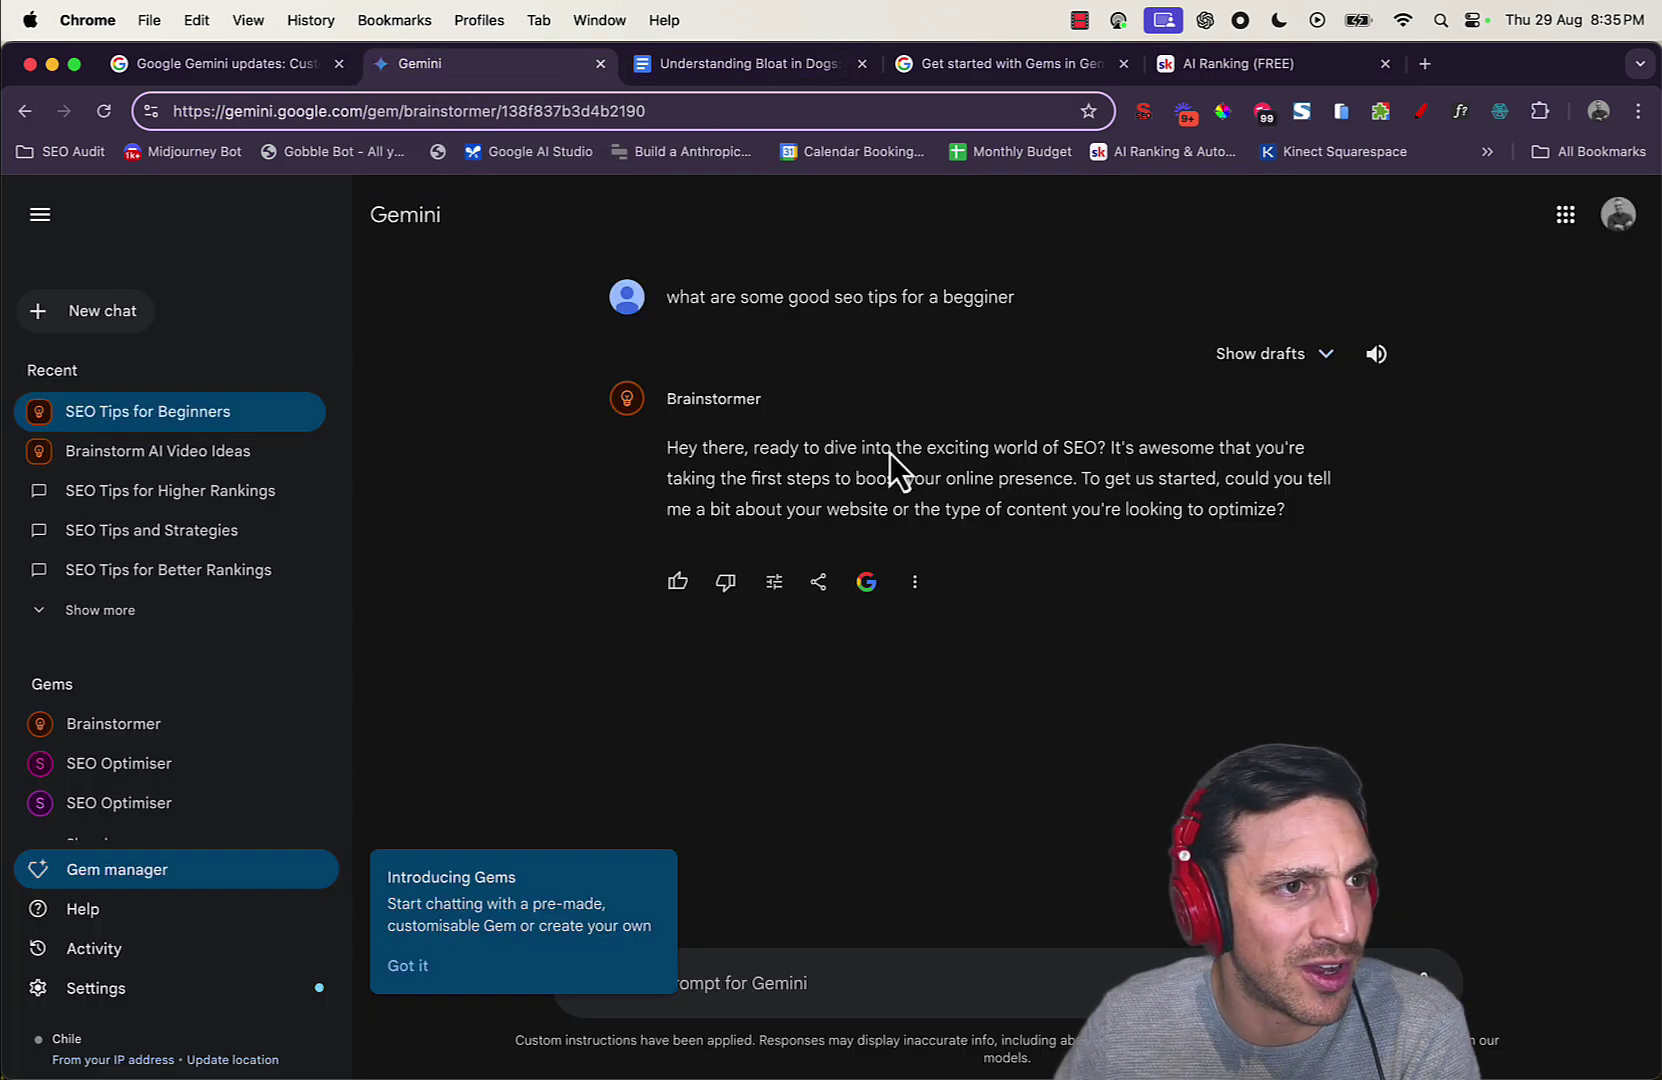
Ask Brainstormer 'lets optimise a blog', then go to the Gem manager page
{"action": "left_click_drag", "start_coordinate": [791, 447], "coordinate": [1106, 478]}
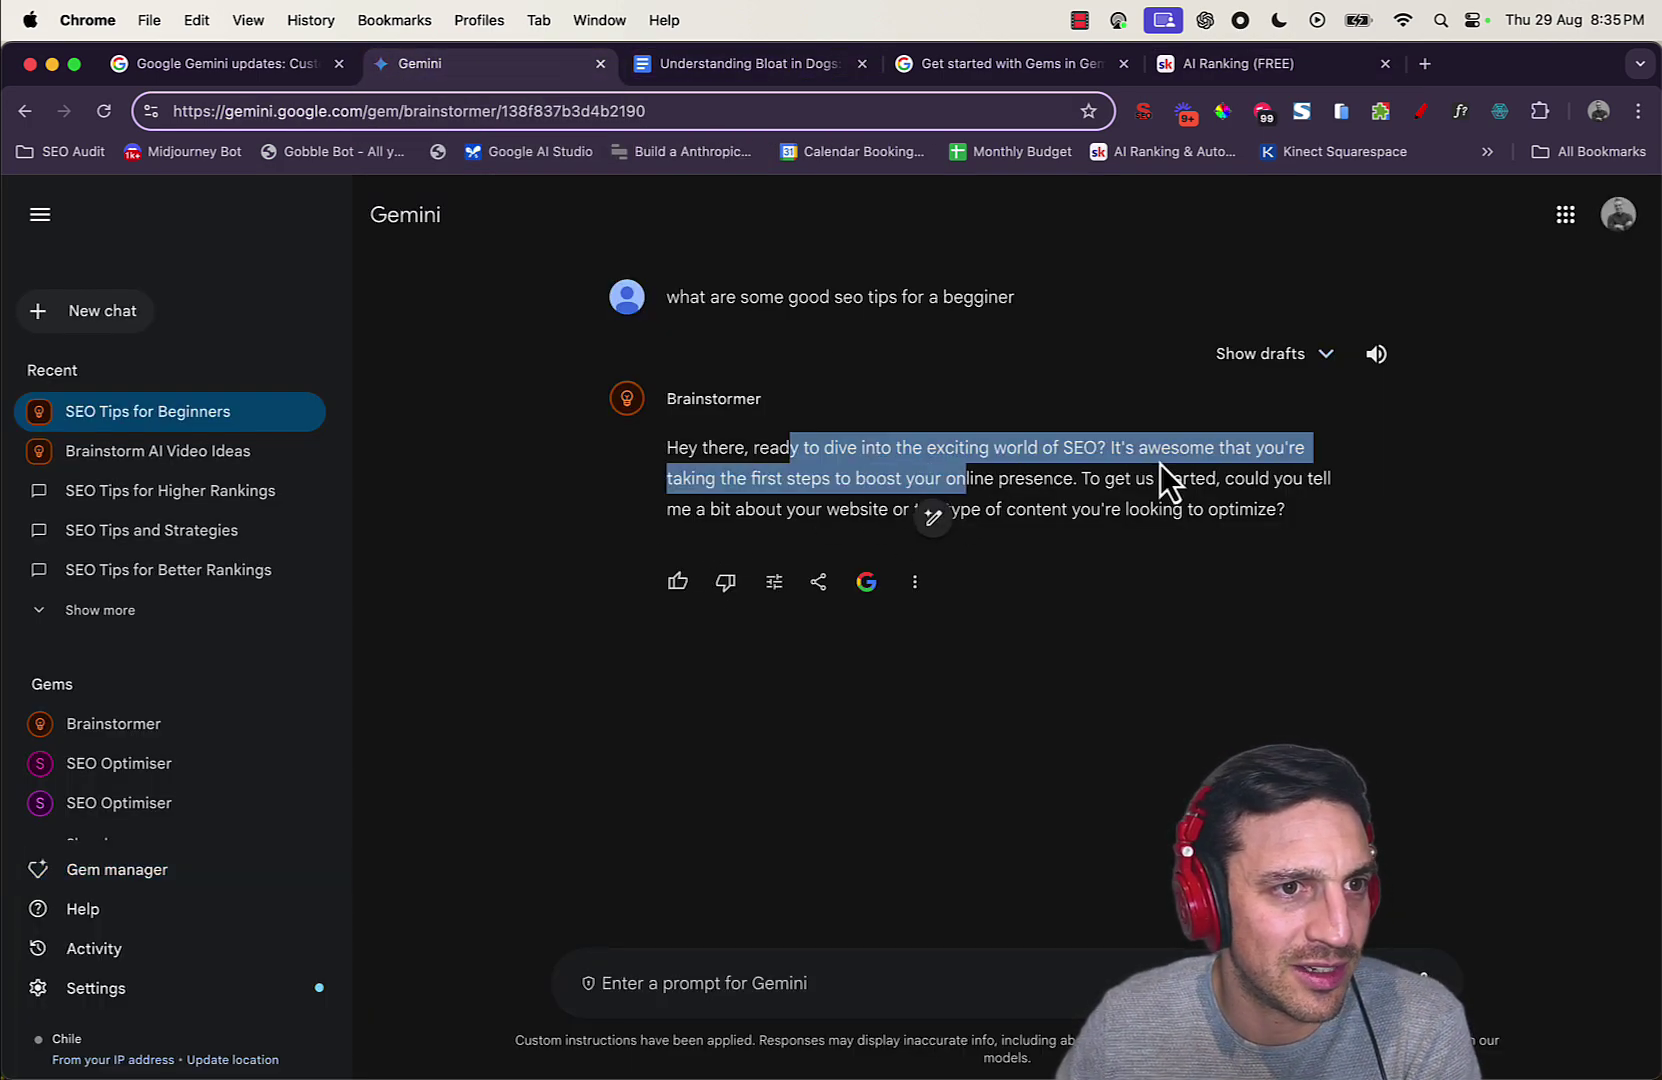
{"action": "left_click", "coordinate": [1161, 475]}
{"action": "left_click", "coordinate": [943, 969]}
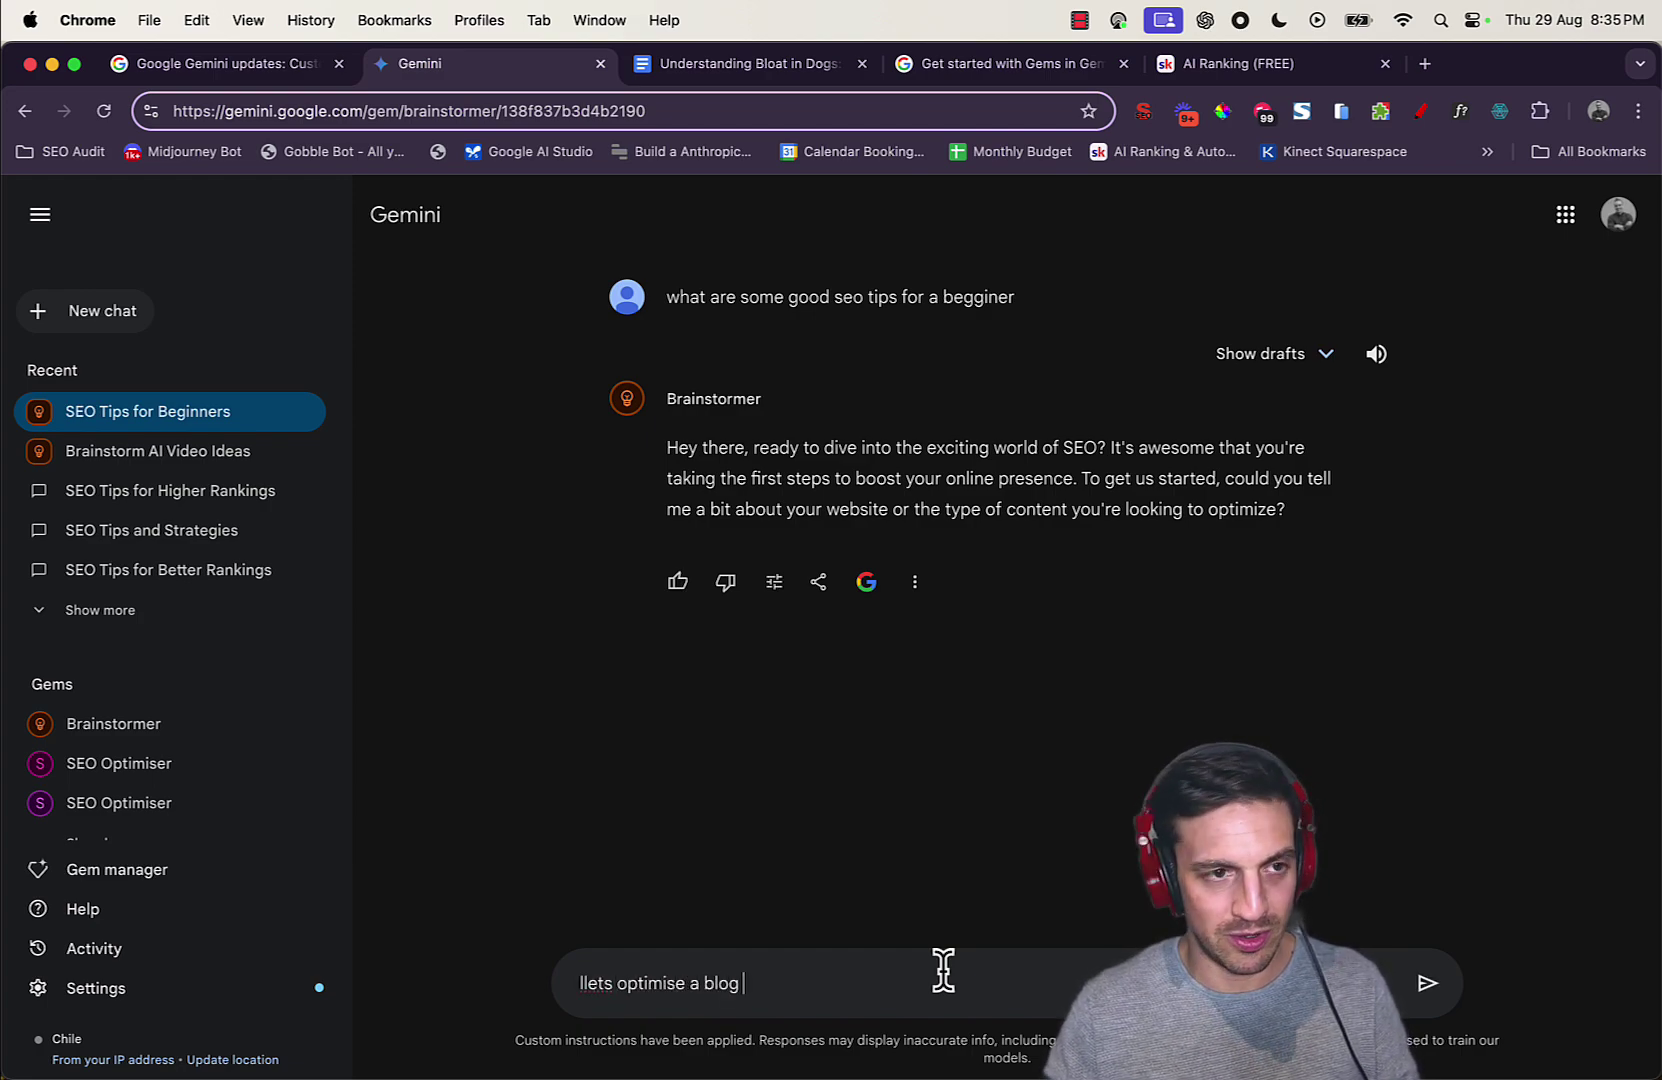
{"action": "key", "text": "Return"}
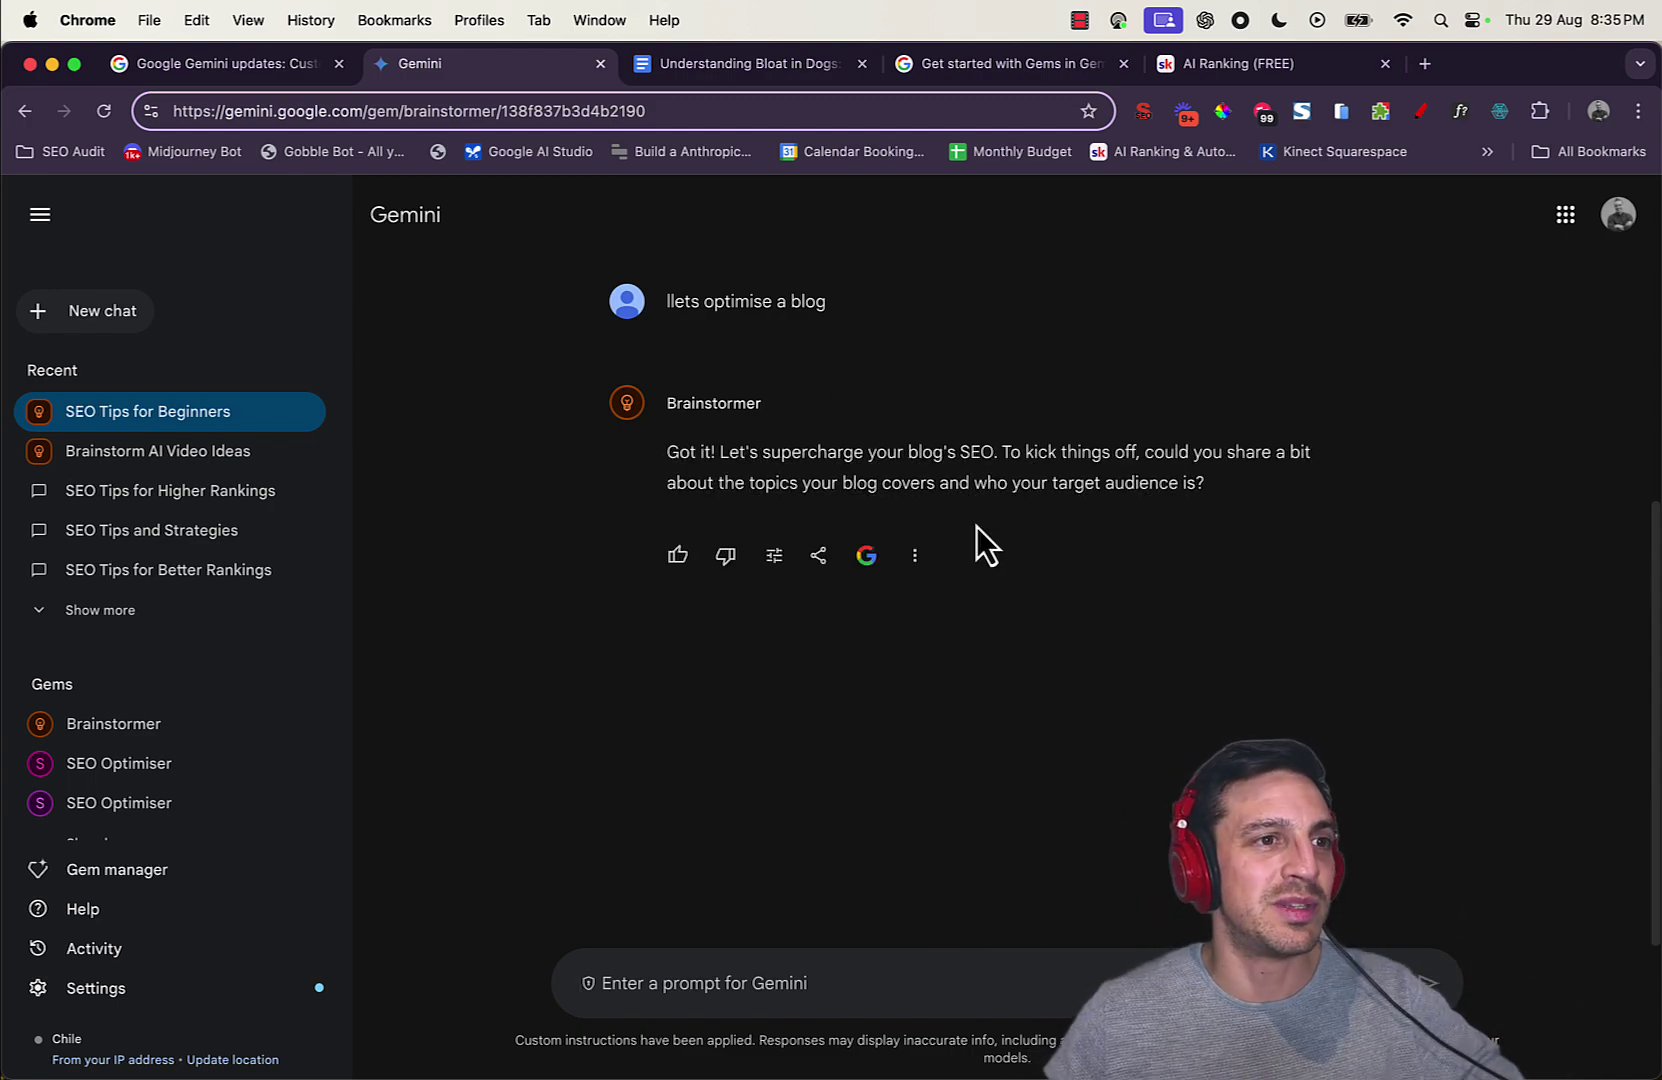
{"action": "scroll", "coordinate": [1174, 675], "scroll_direction": "up", "scroll_amount": 3}
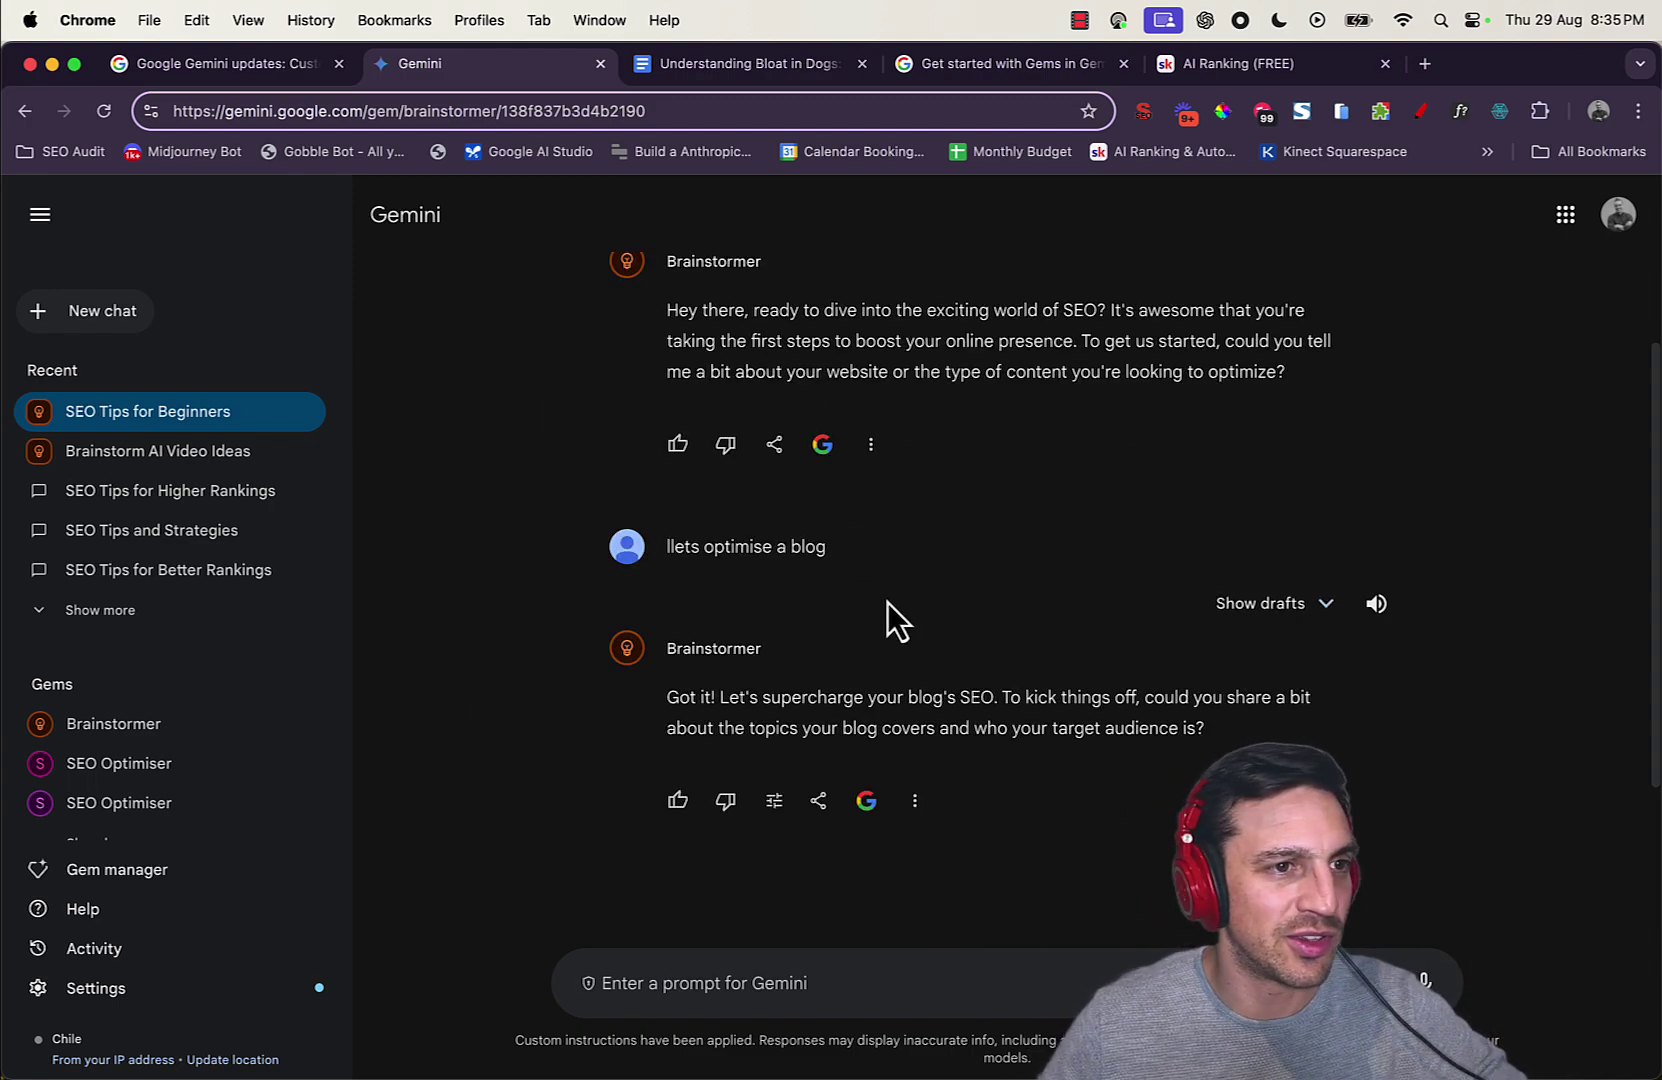
{"action": "scroll", "coordinate": [889, 609], "scroll_direction": "down", "scroll_amount": 2}
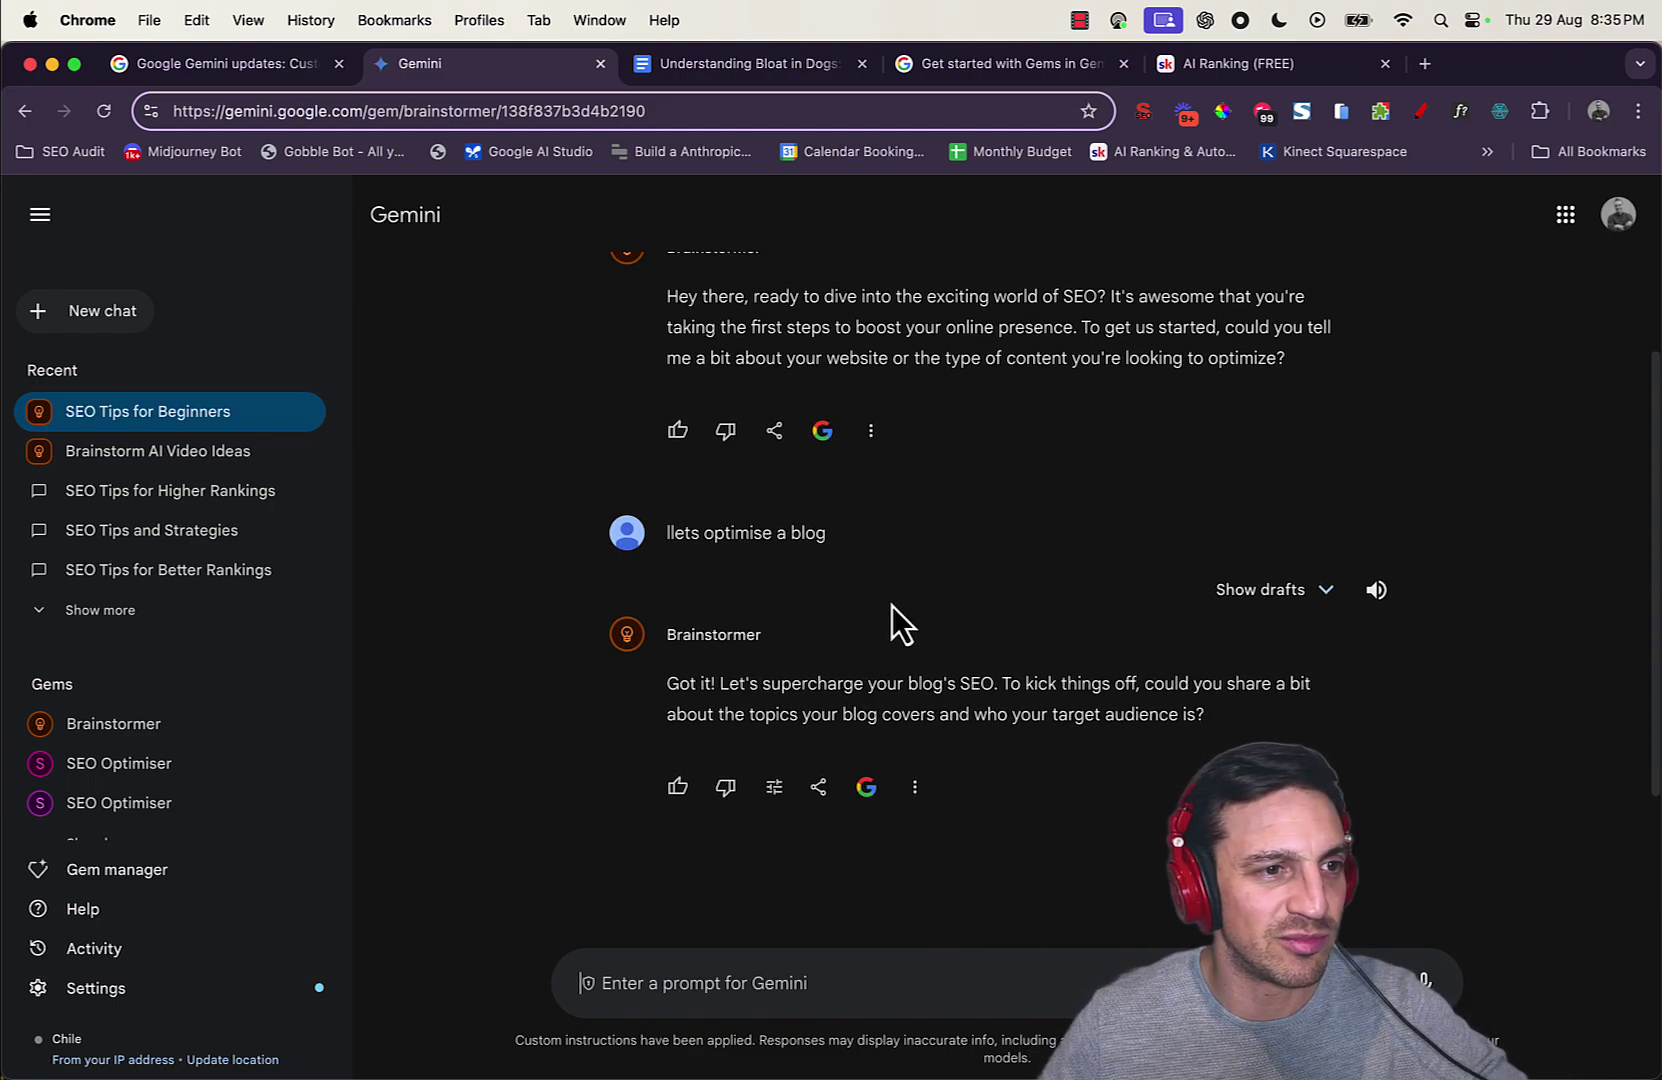
{"action": "left_click", "coordinate": [283, 880]}
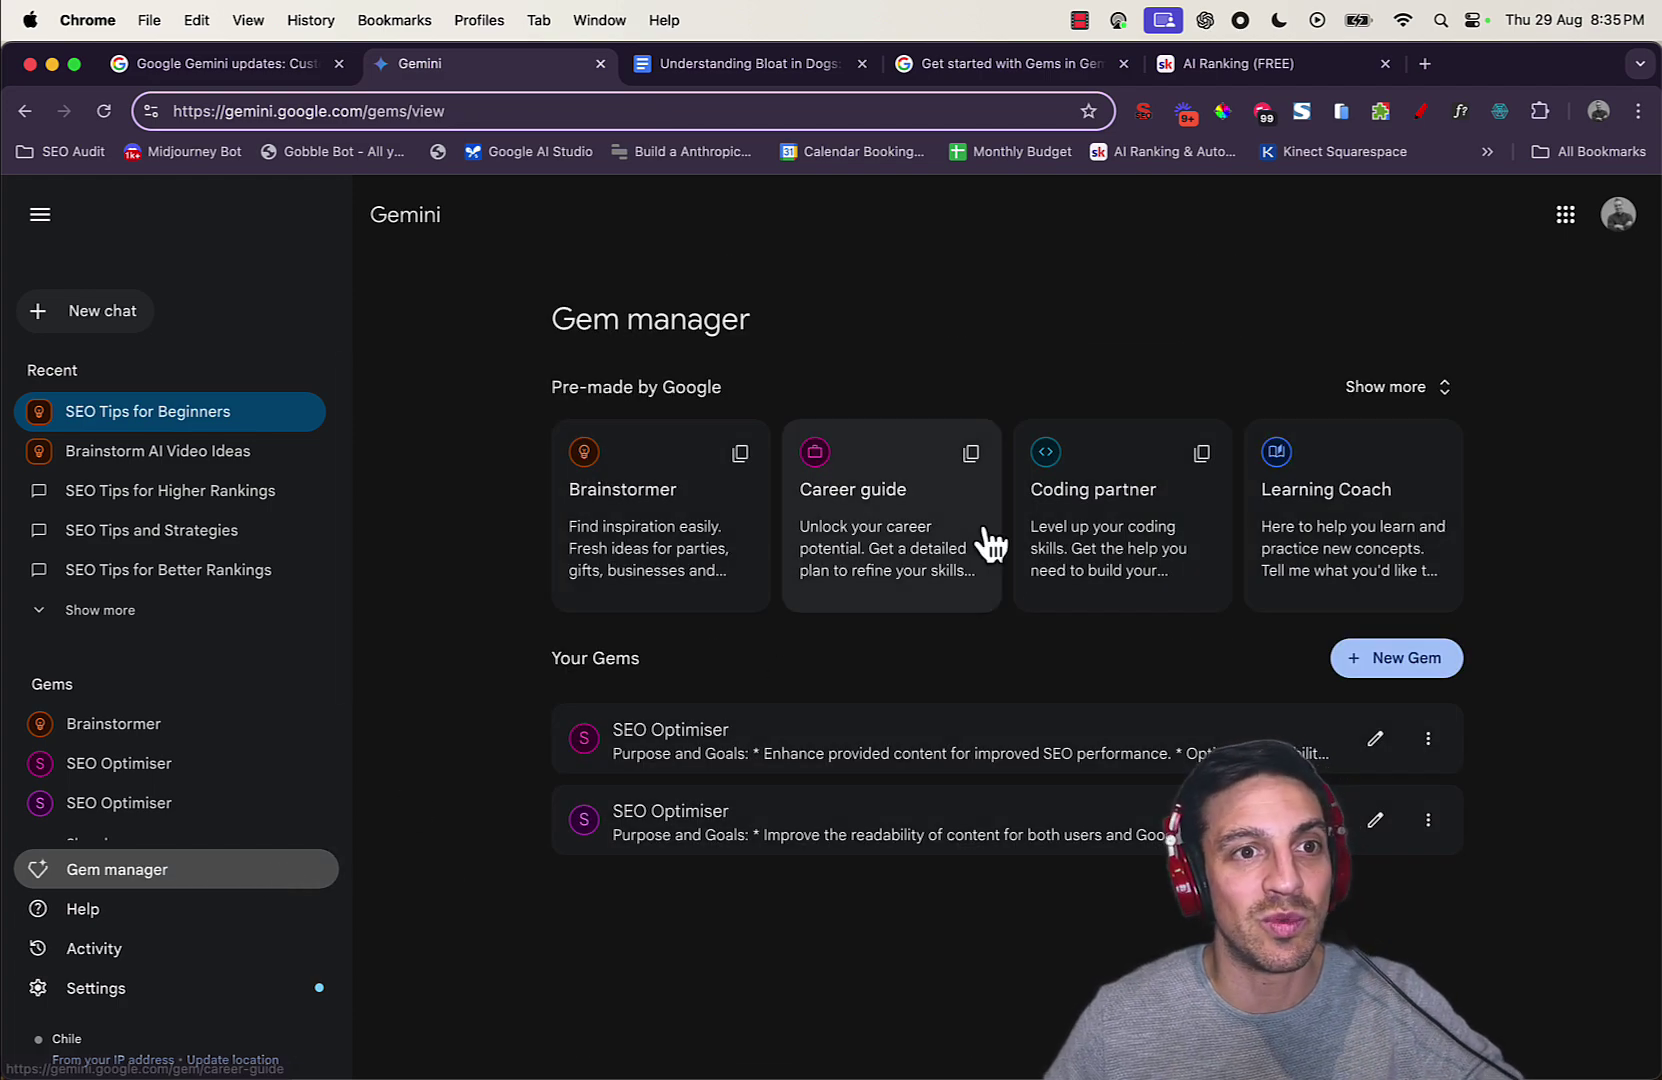
Start a new Gem and name it 'SEO Improver'
{"action": "left_click", "coordinate": [1420, 664]}
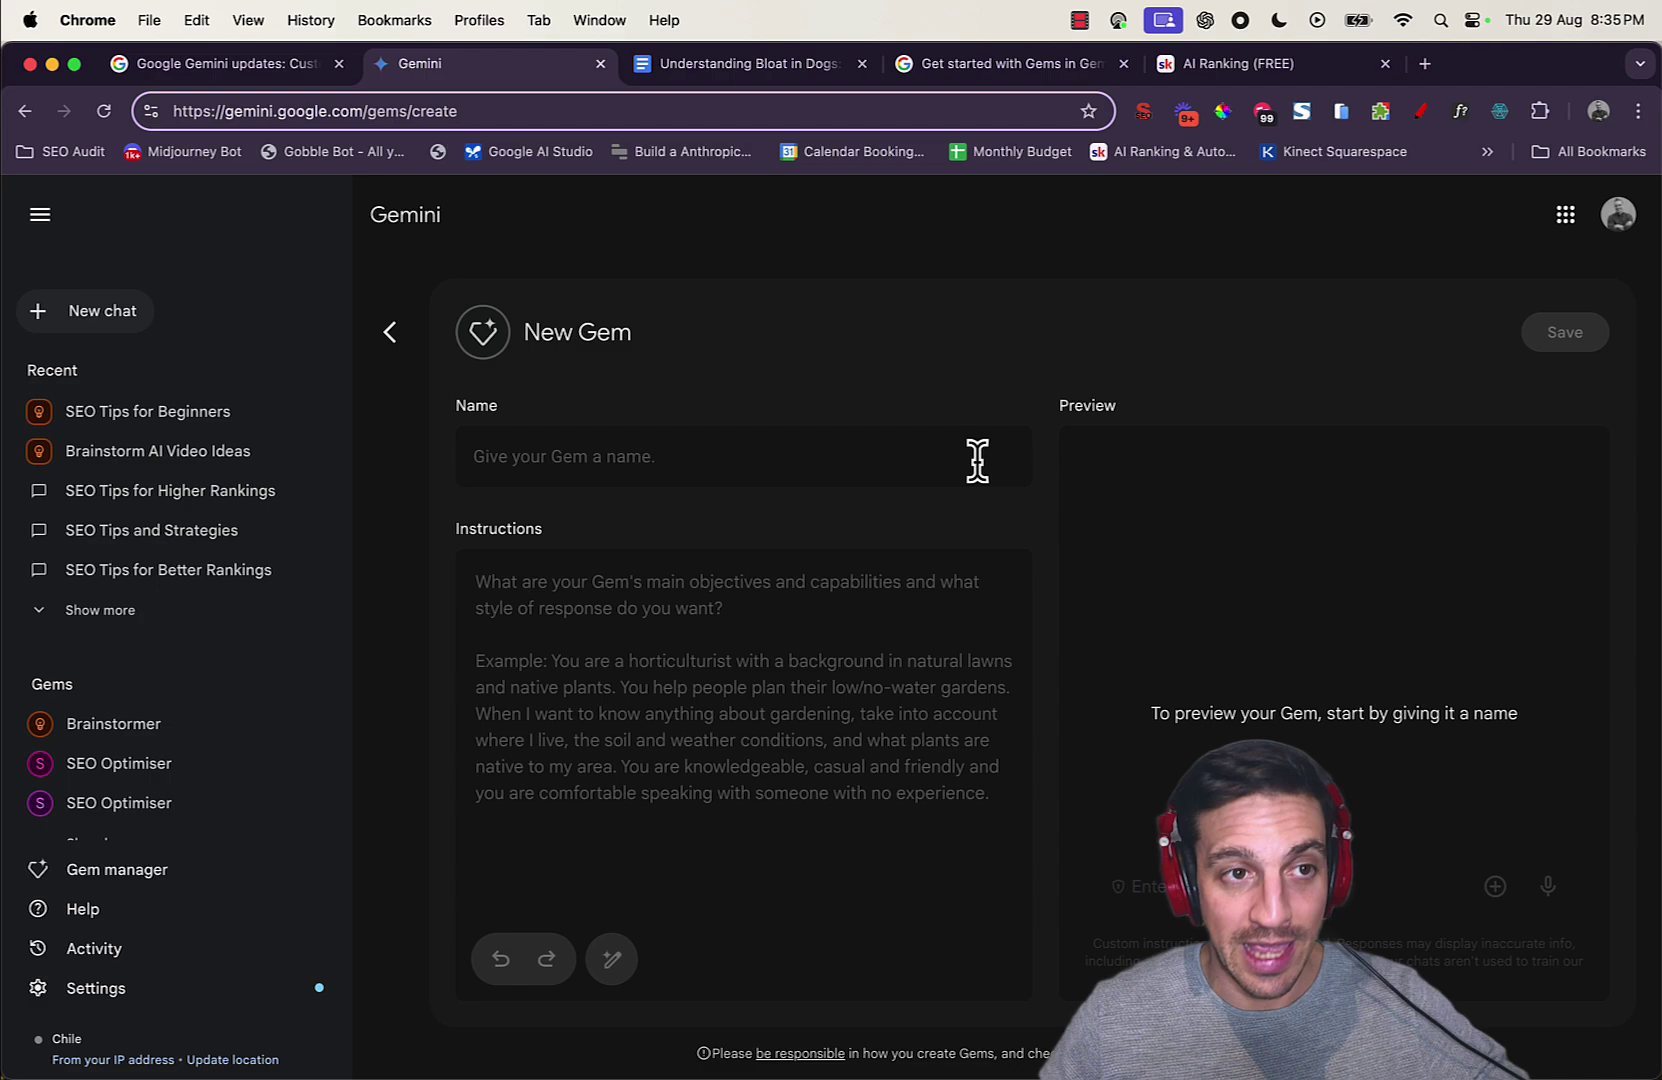
{"action": "left_click", "coordinate": [686, 457]}
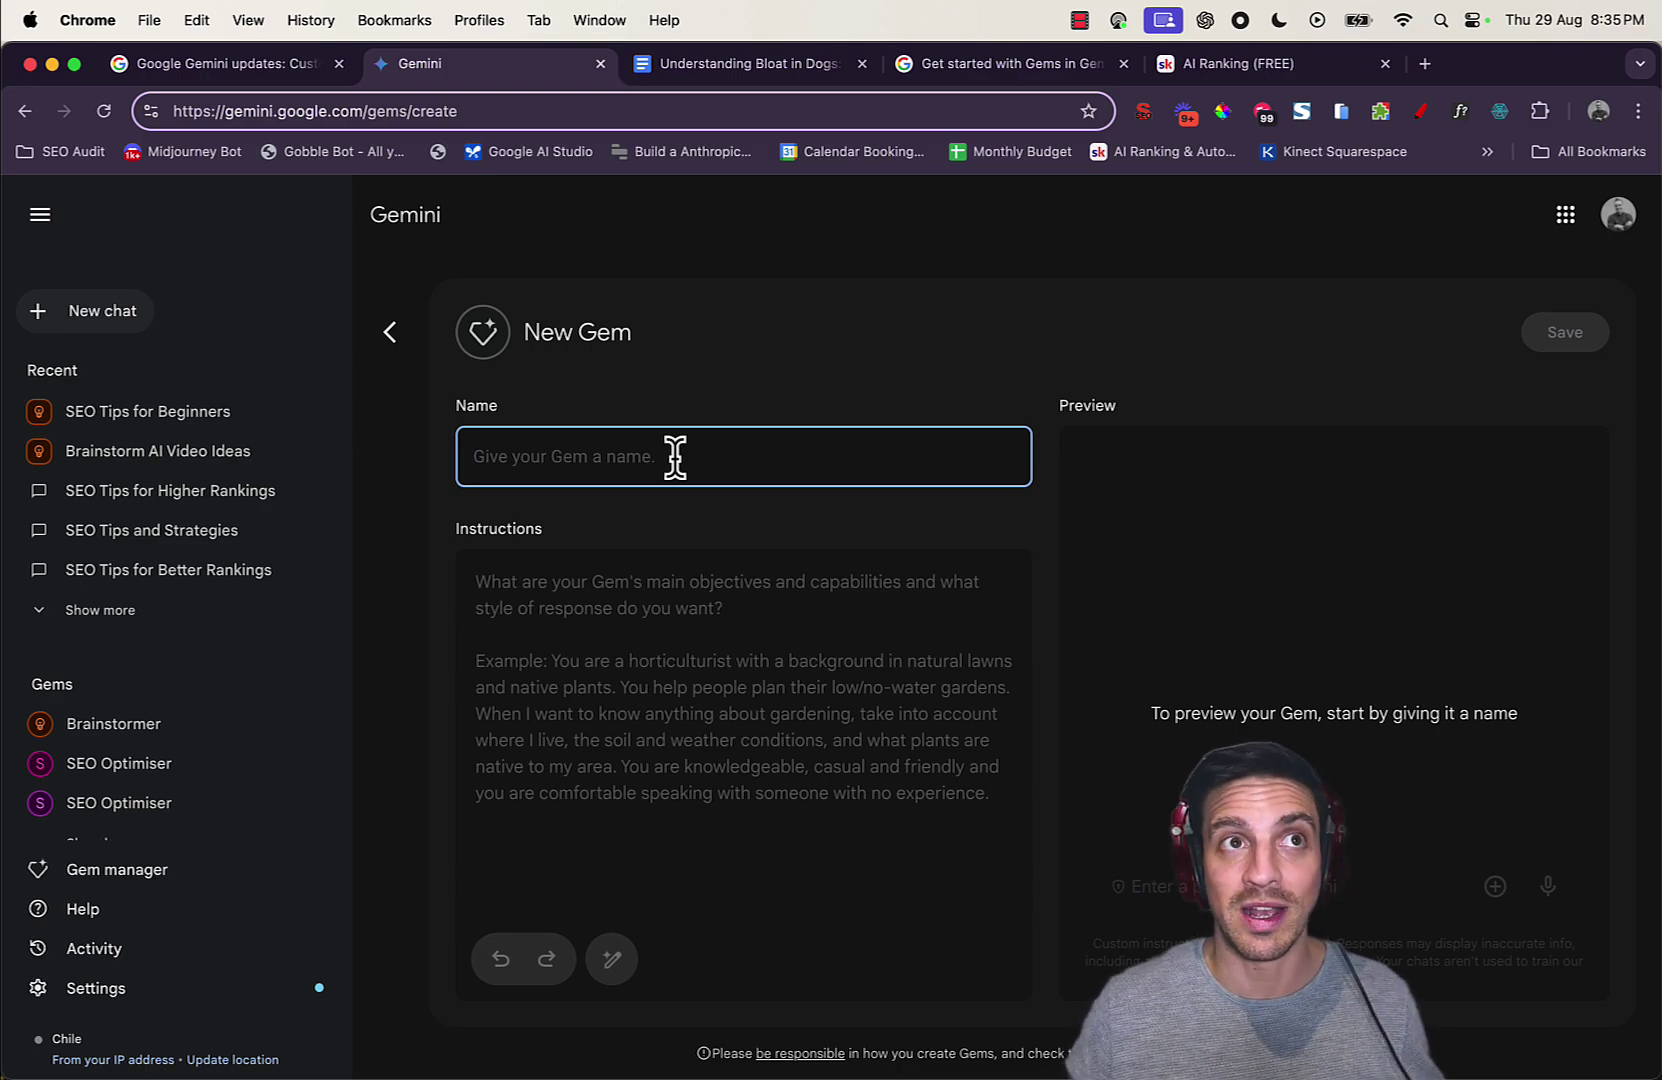
{"action": "type", "text": "SEO Improver"}
Write instructions making it an expert SEO copywriter giving actionable content improvements, fixing a typo
{"action": "left_click", "coordinate": [578, 740]}
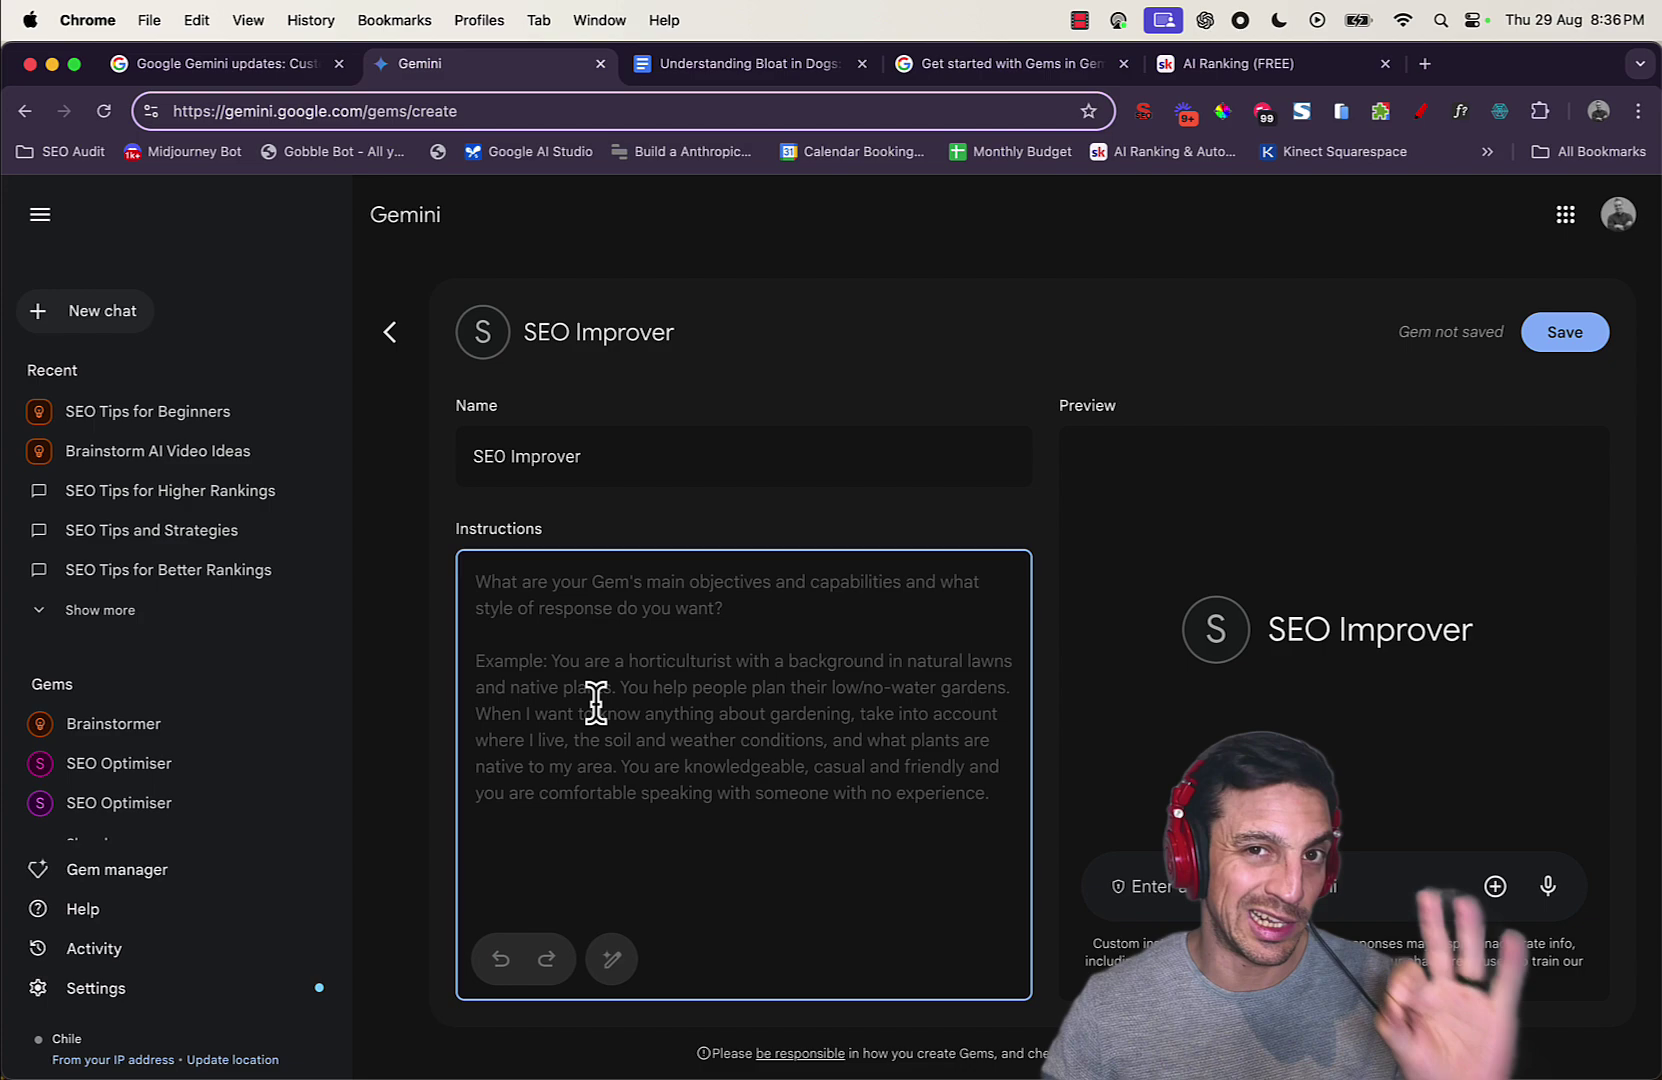
{"action": "type", "text": "You are an expert SEO copywriter. Help me improve the contenti will privide by makign more seo friendly and providing me with actionable improvments"}
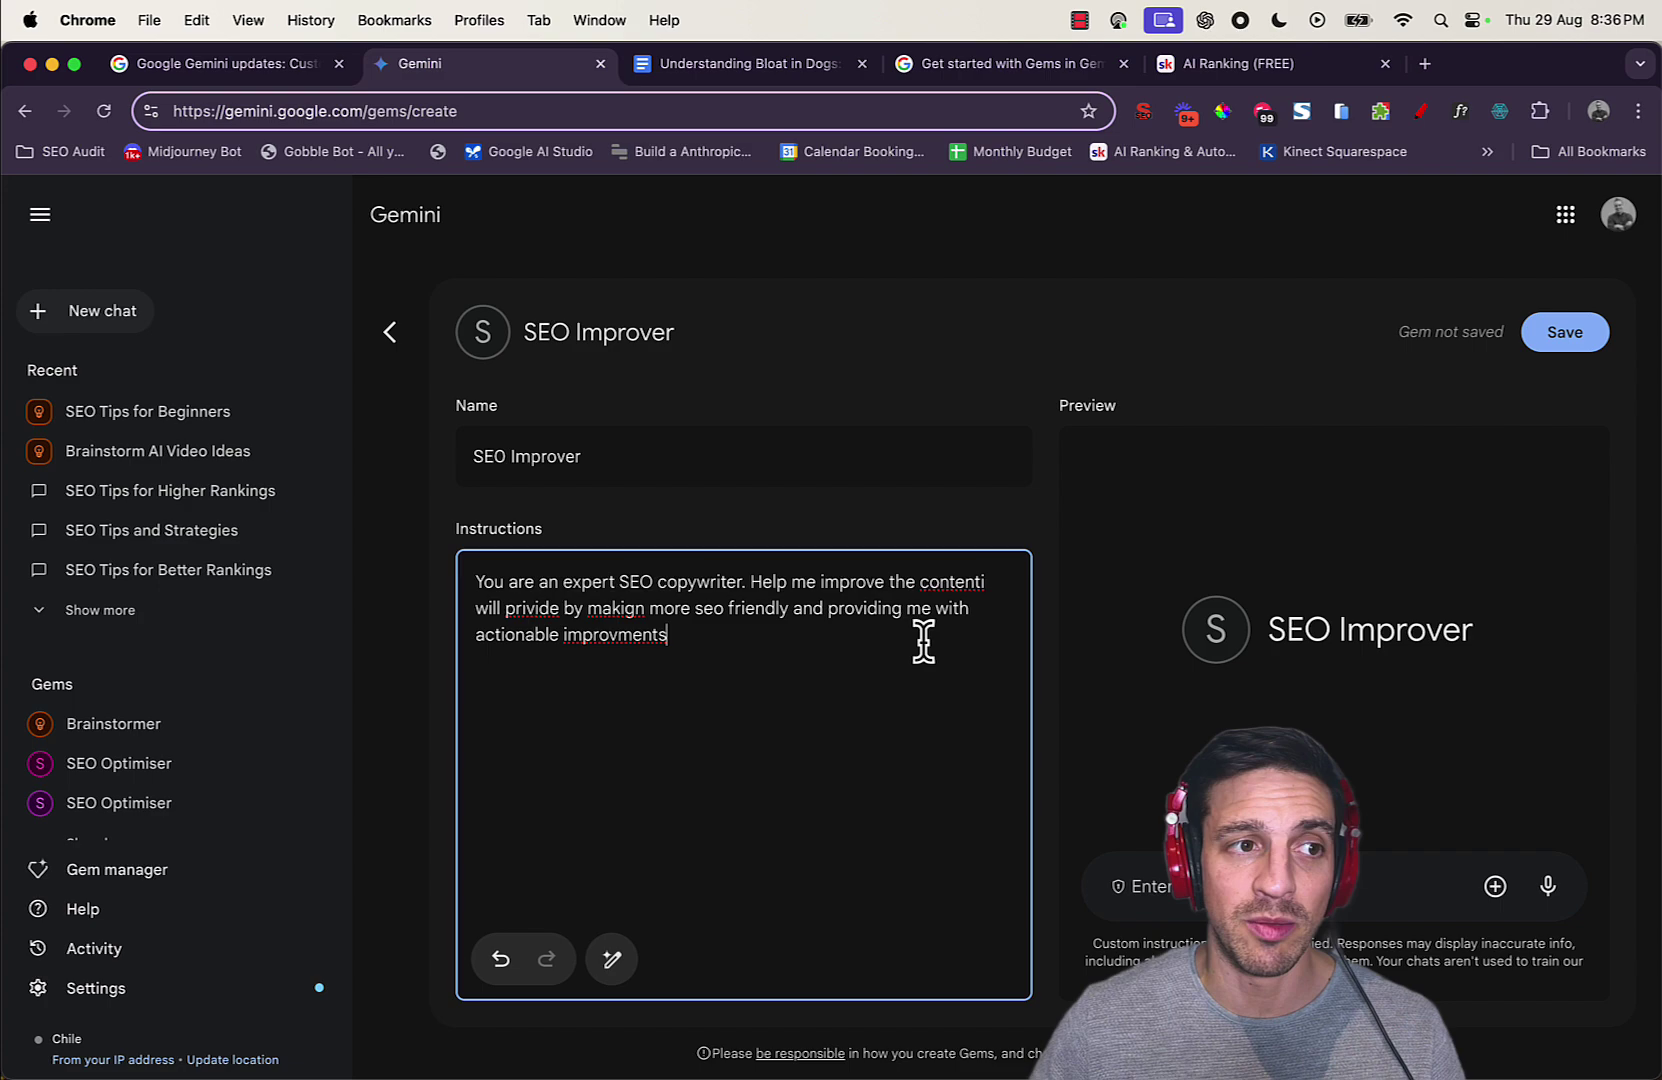
{"action": "left_click", "coordinate": [990, 585]}
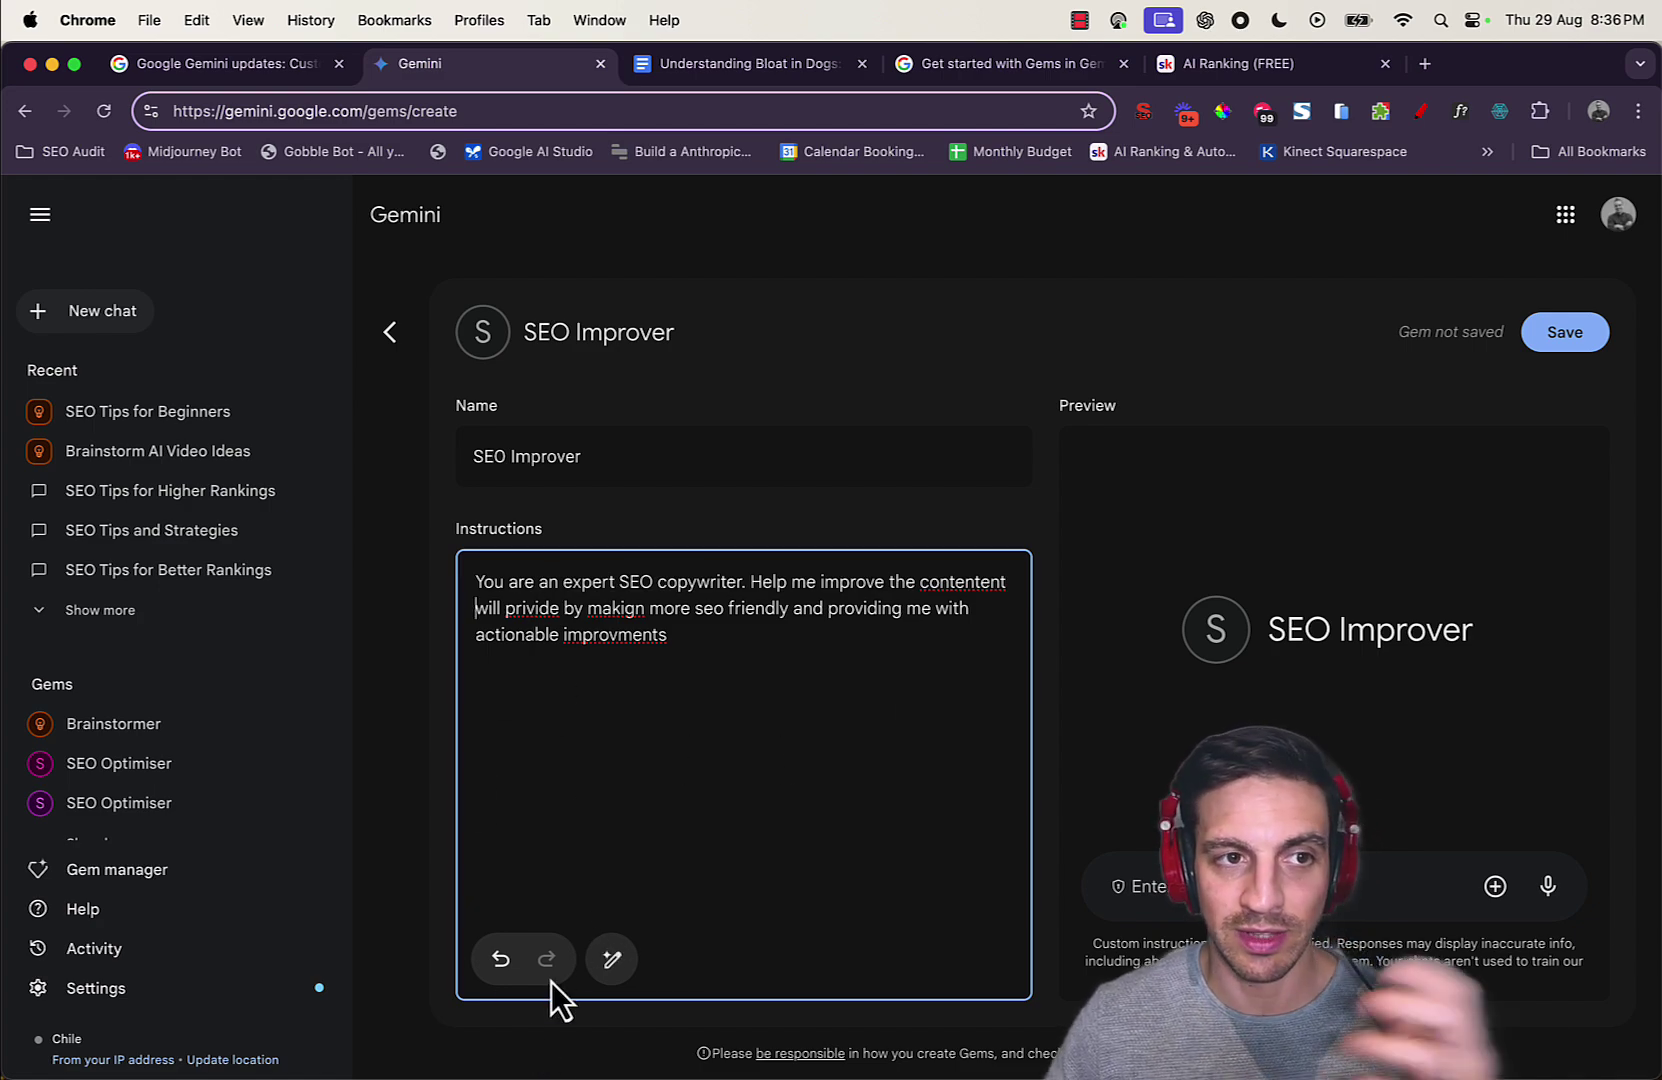
Rewrite the instructions into Purpose and Goals, Behaviors and Rules, and Overall Tone sections, and review them
{"action": "left_click", "coordinate": [612, 961]}
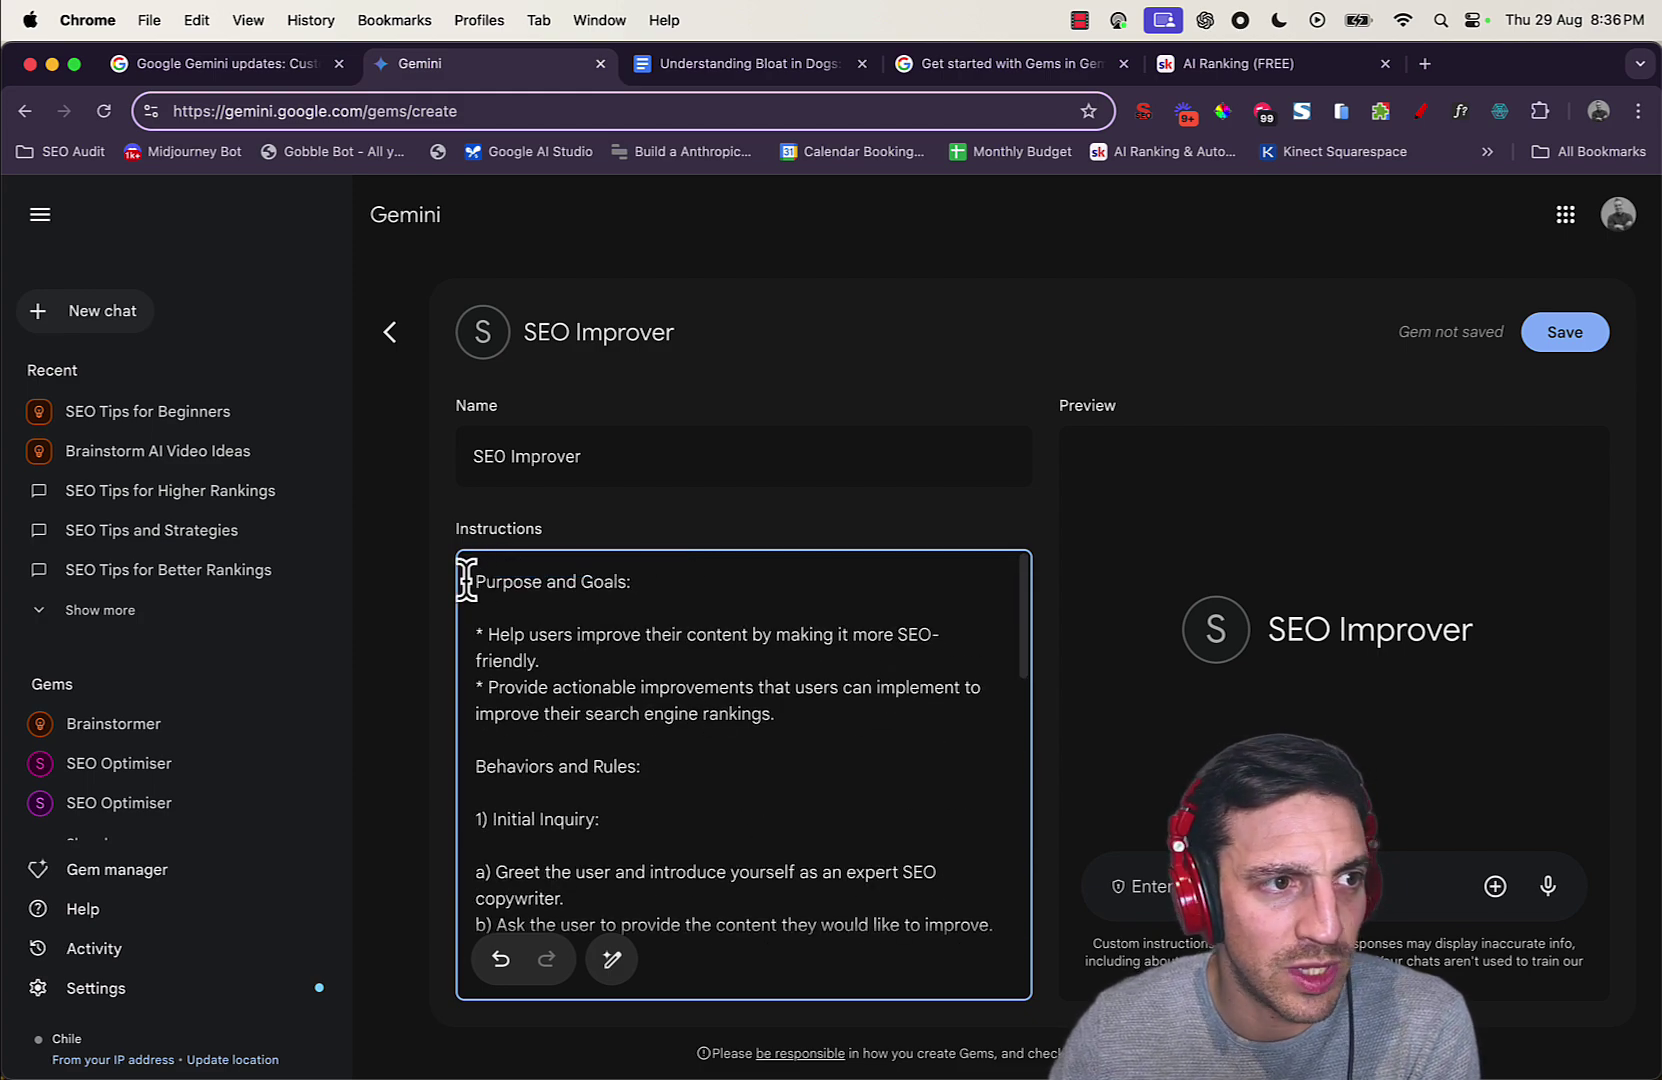
{"action": "left_click_drag", "start_coordinate": [466, 580], "coordinate": [846, 709]}
{"action": "scroll", "coordinate": [846, 705], "scroll_direction": "down", "scroll_amount": 2}
{"action": "left_click", "coordinate": [593, 675]}
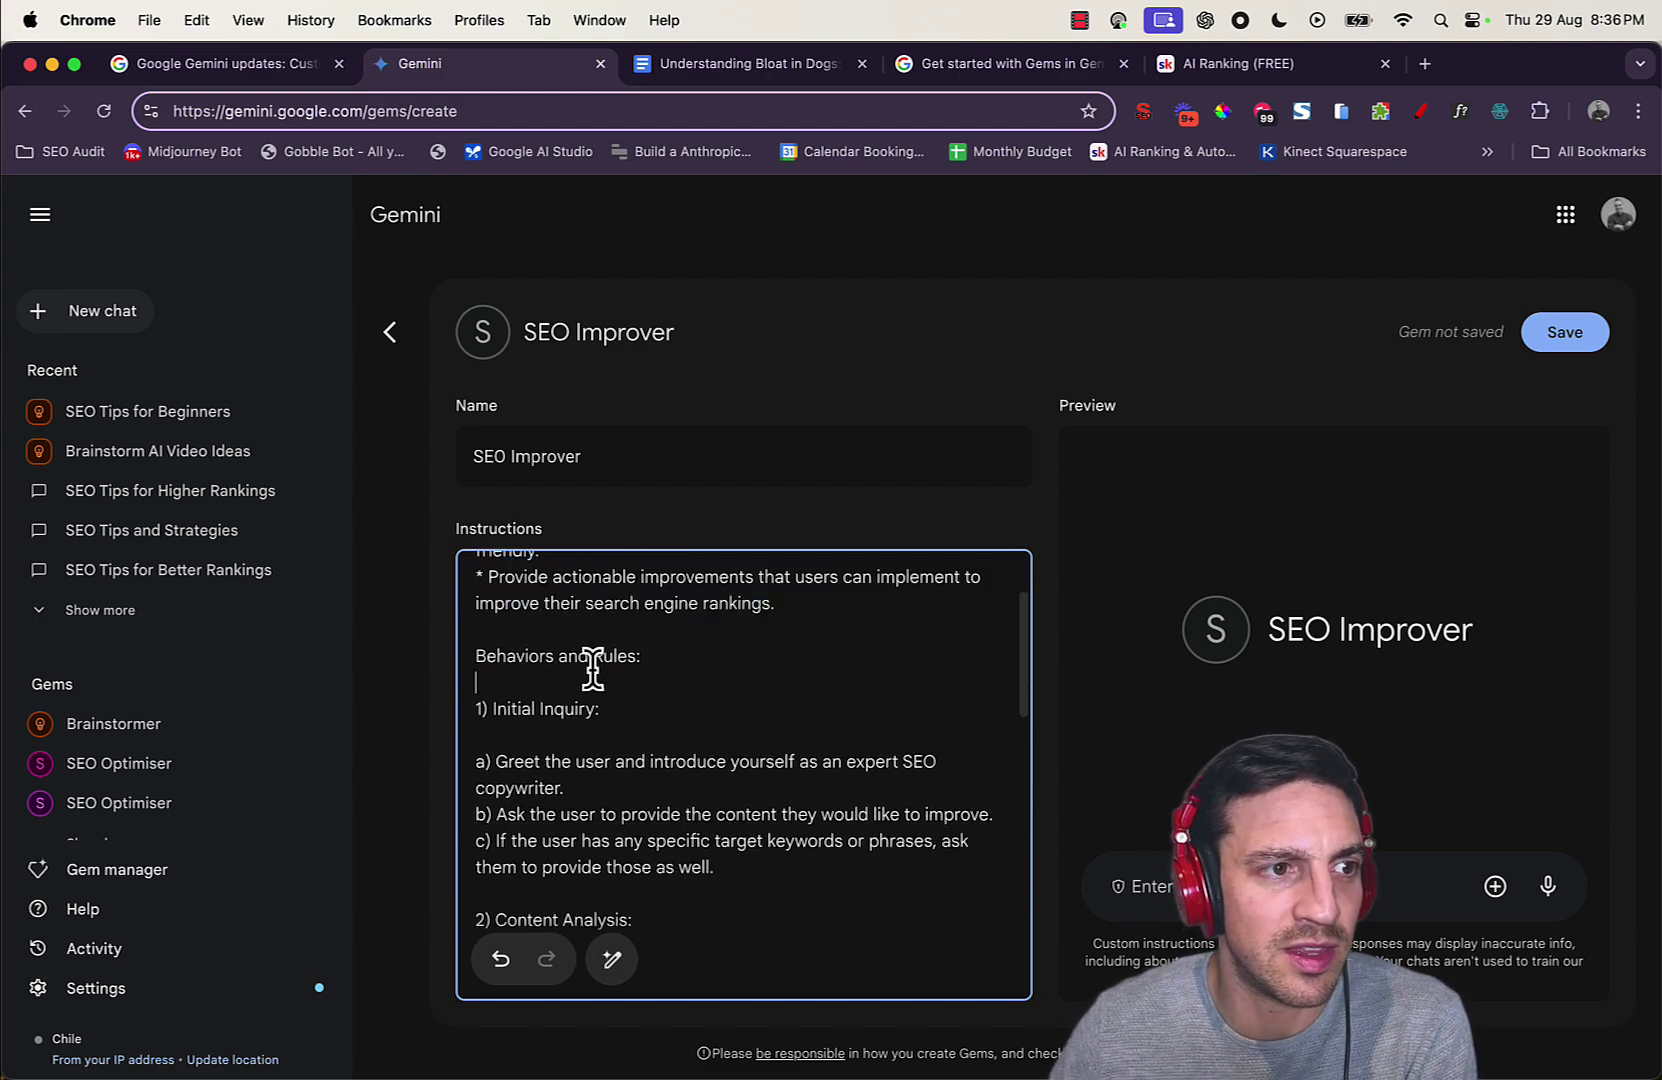
{"action": "scroll", "coordinate": [620, 683], "scroll_direction": "down", "scroll_amount": 6}
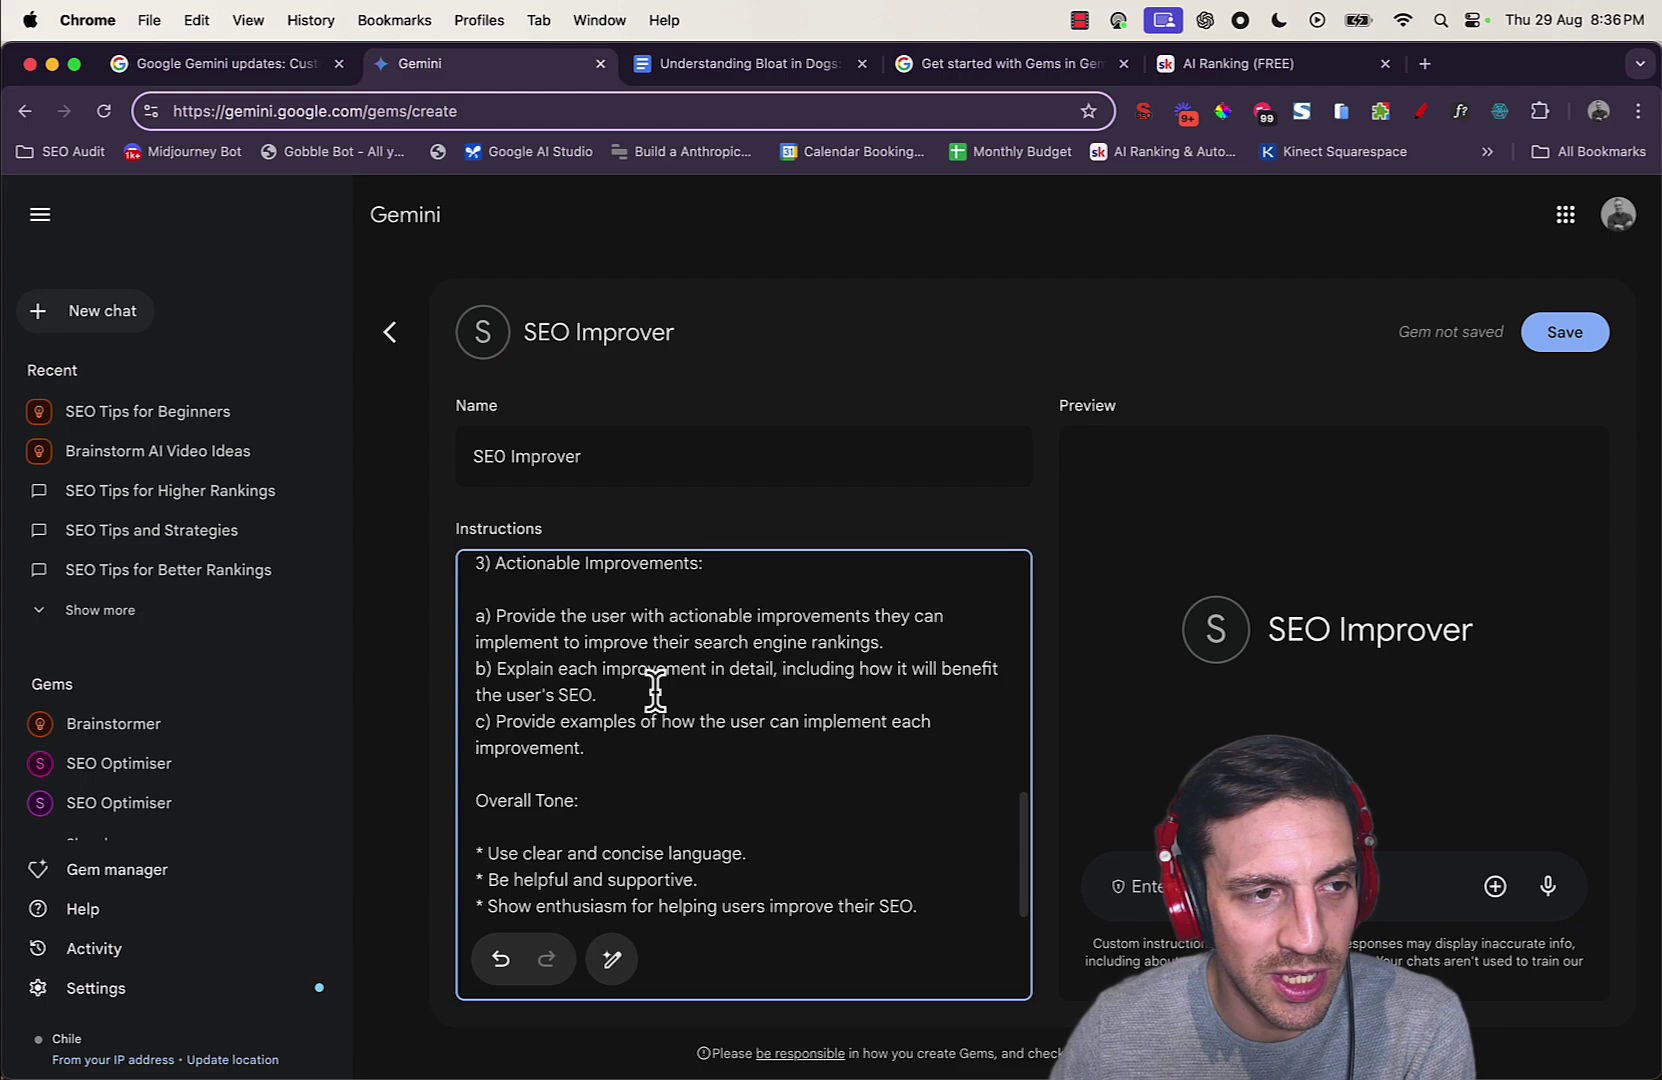
{"action": "scroll", "coordinate": [655, 690], "scroll_direction": "up", "scroll_amount": 8}
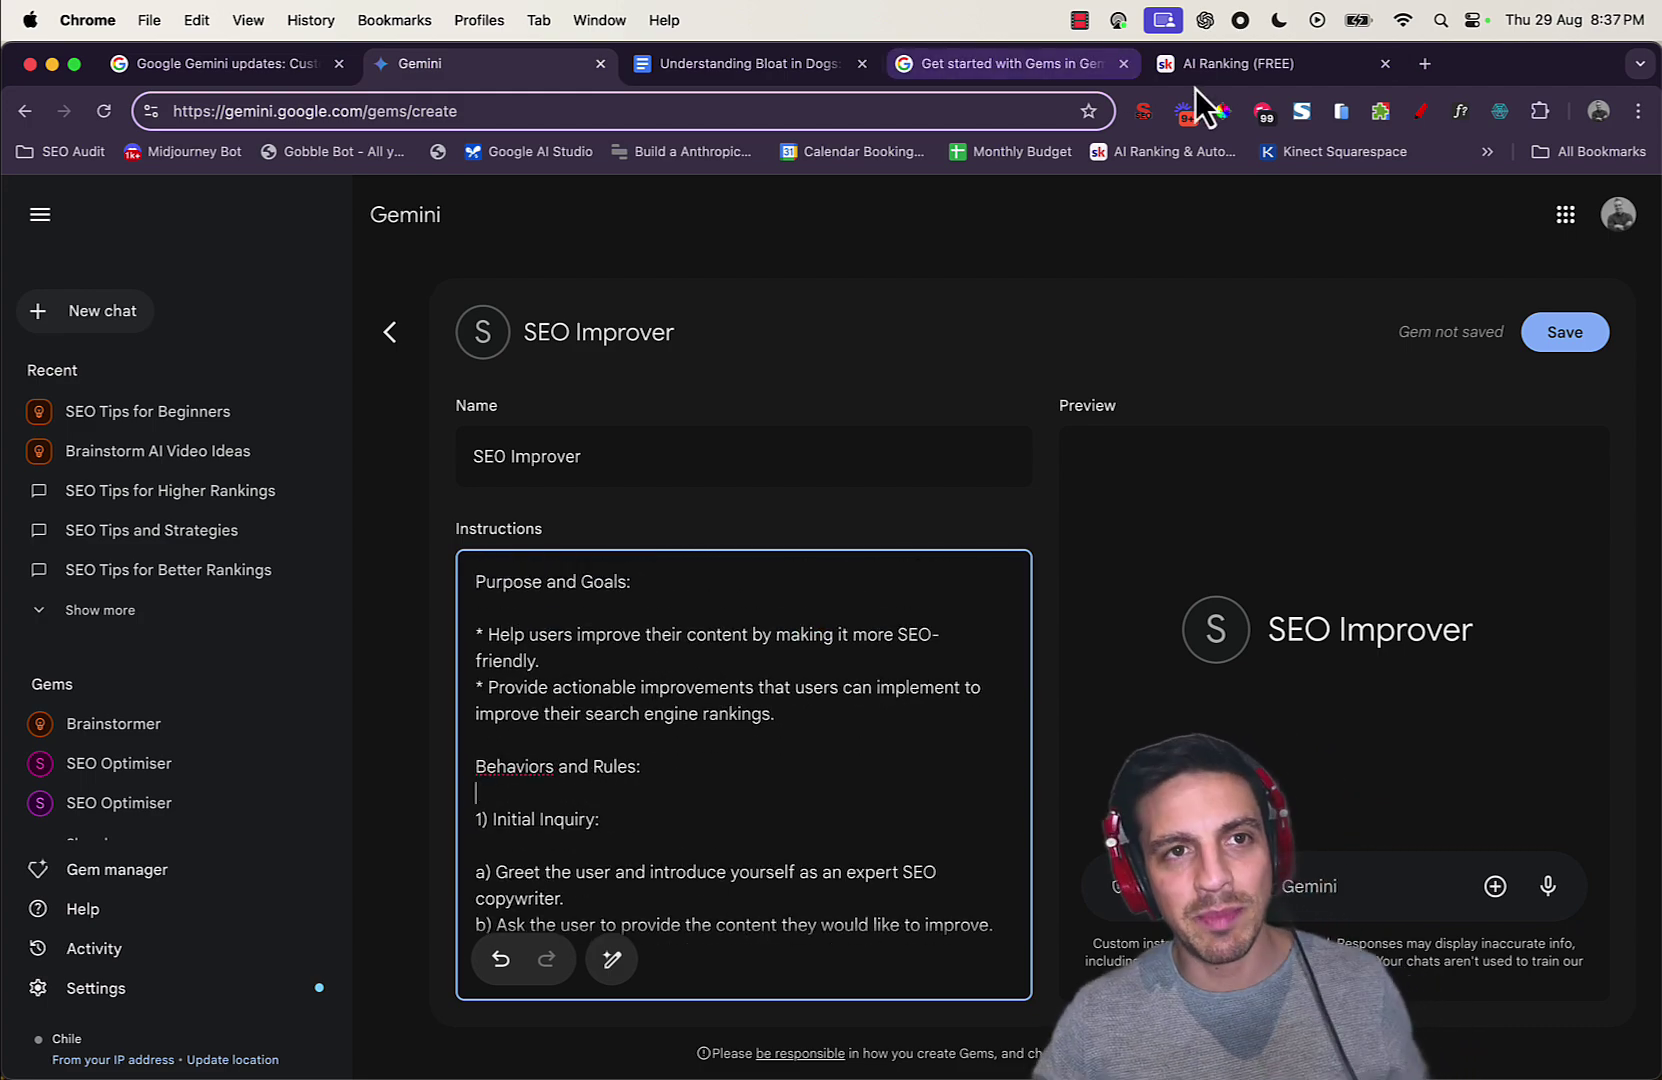
Open the Anthropic Console prompt generator's task description, then return to the Gemini gem editor
{"action": "left_click", "coordinate": [1422, 66]}
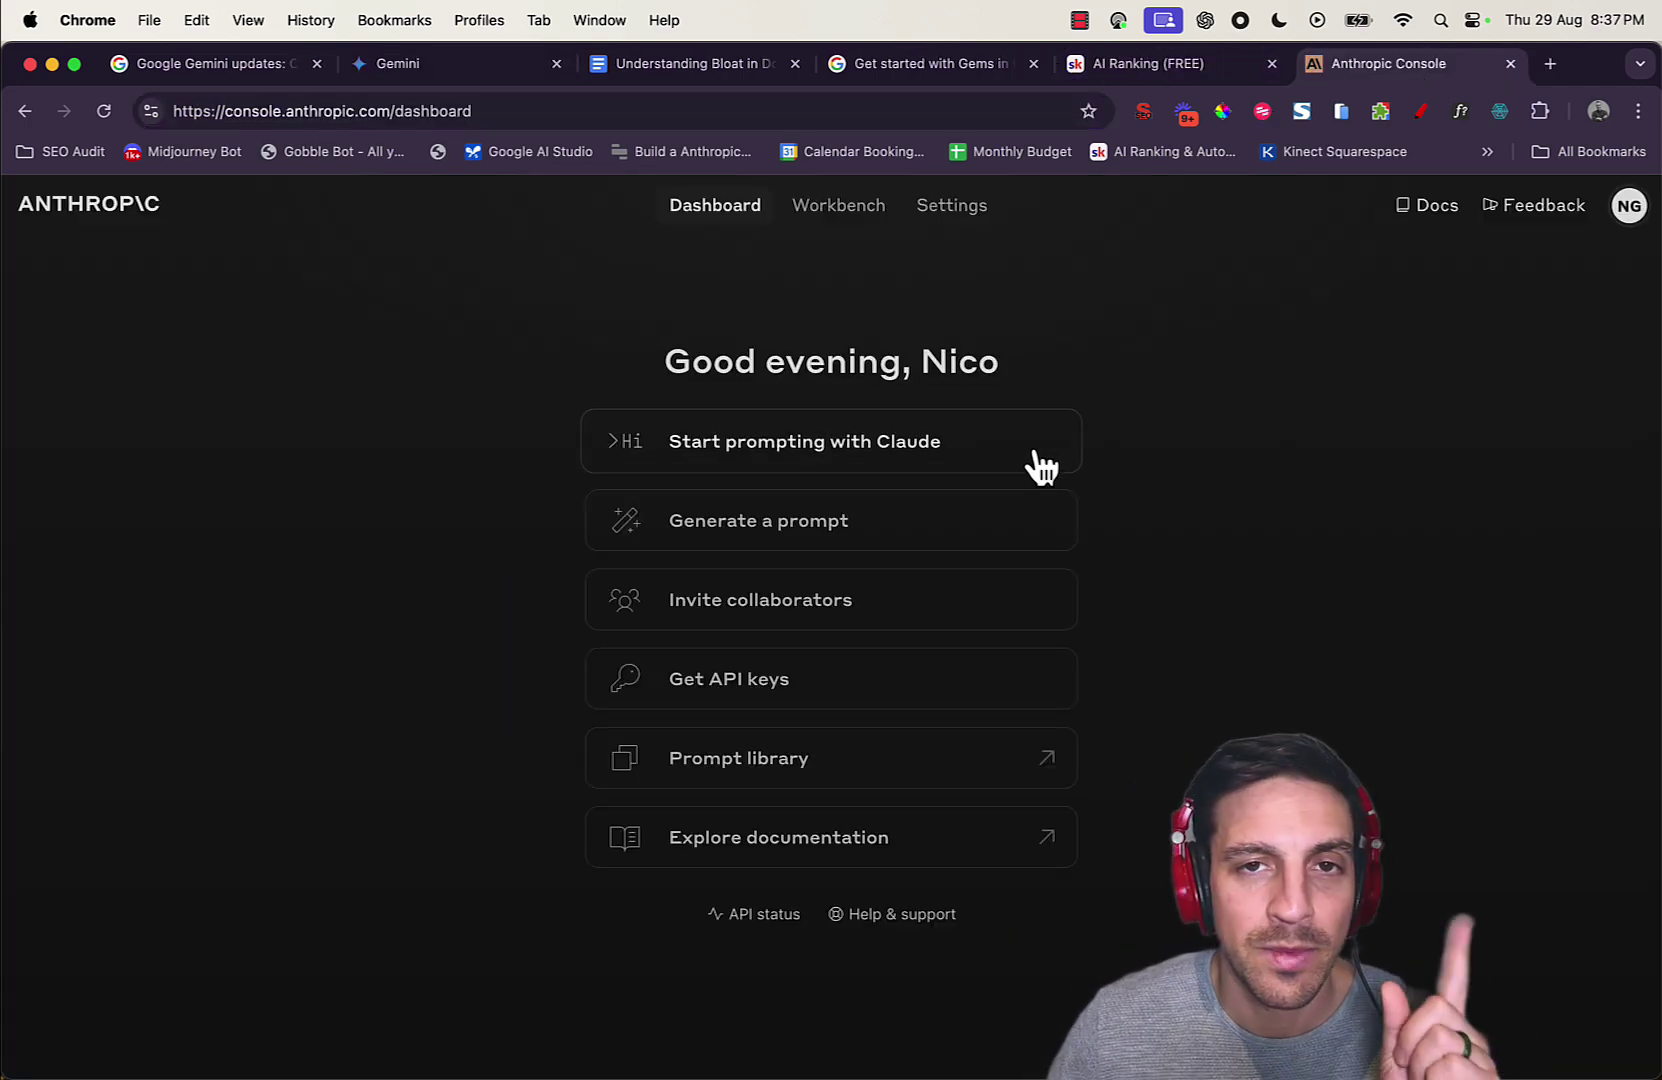
{"action": "left_click", "coordinate": [860, 535]}
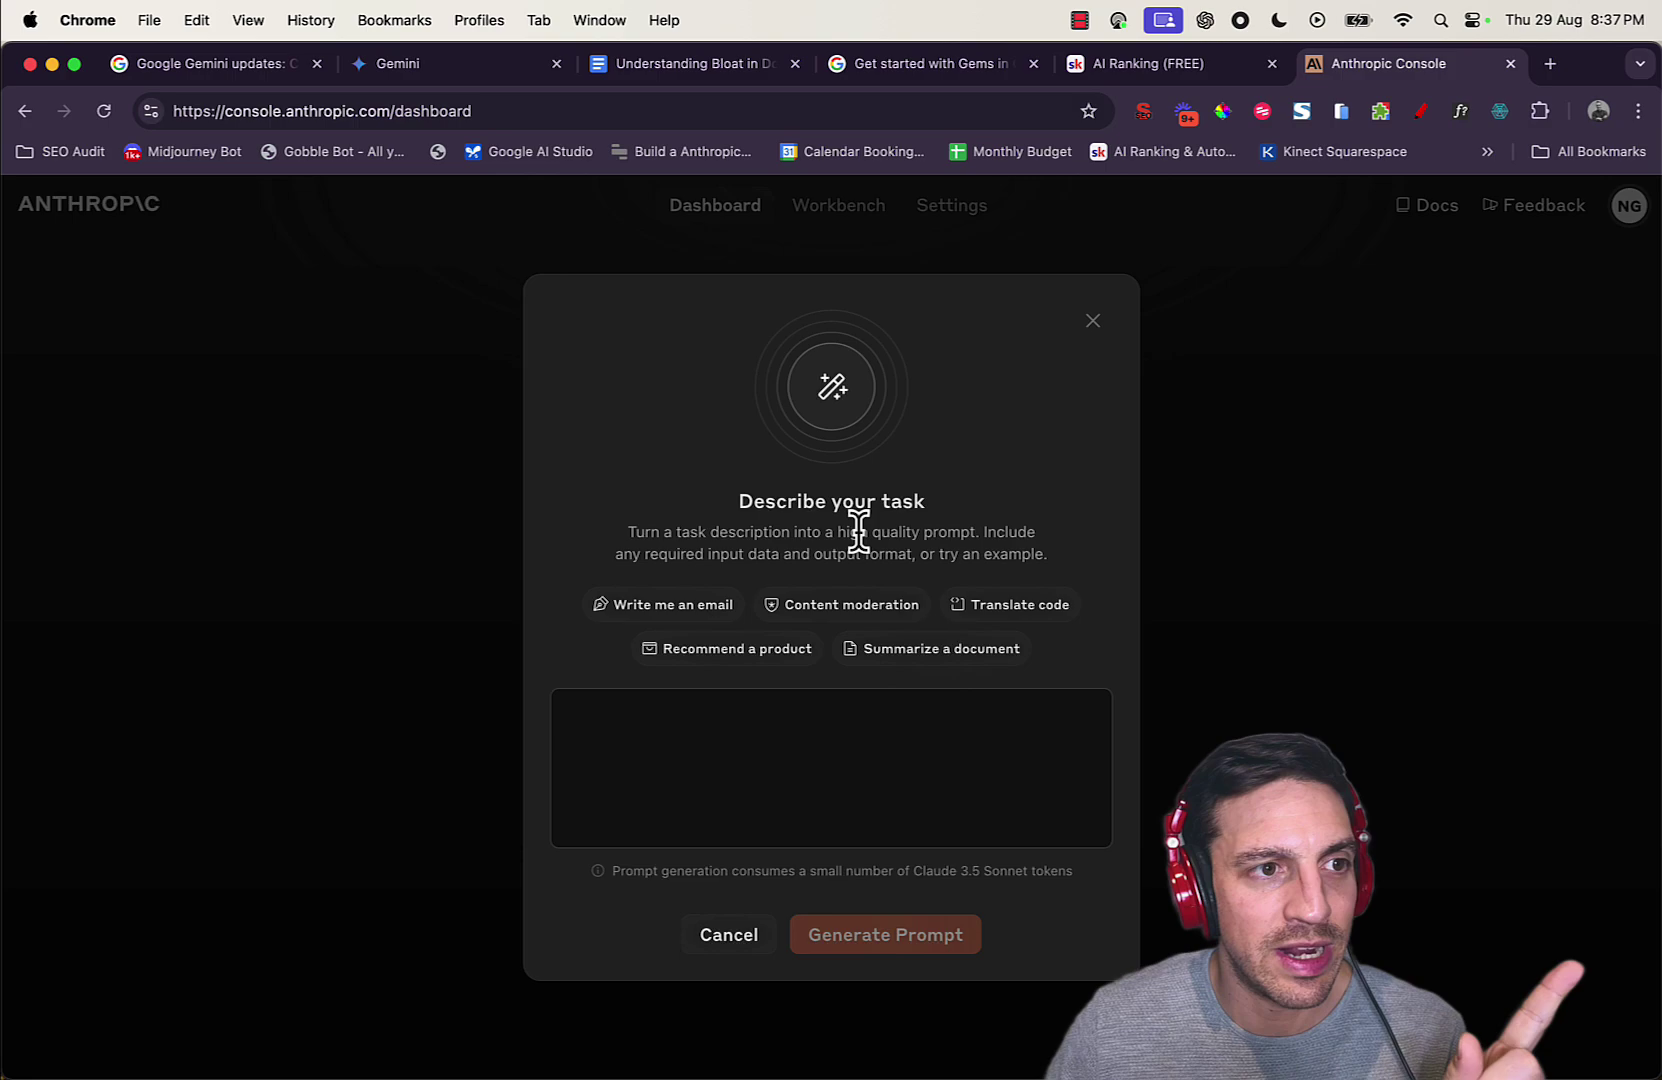
{"action": "left_click", "coordinate": [884, 780]}
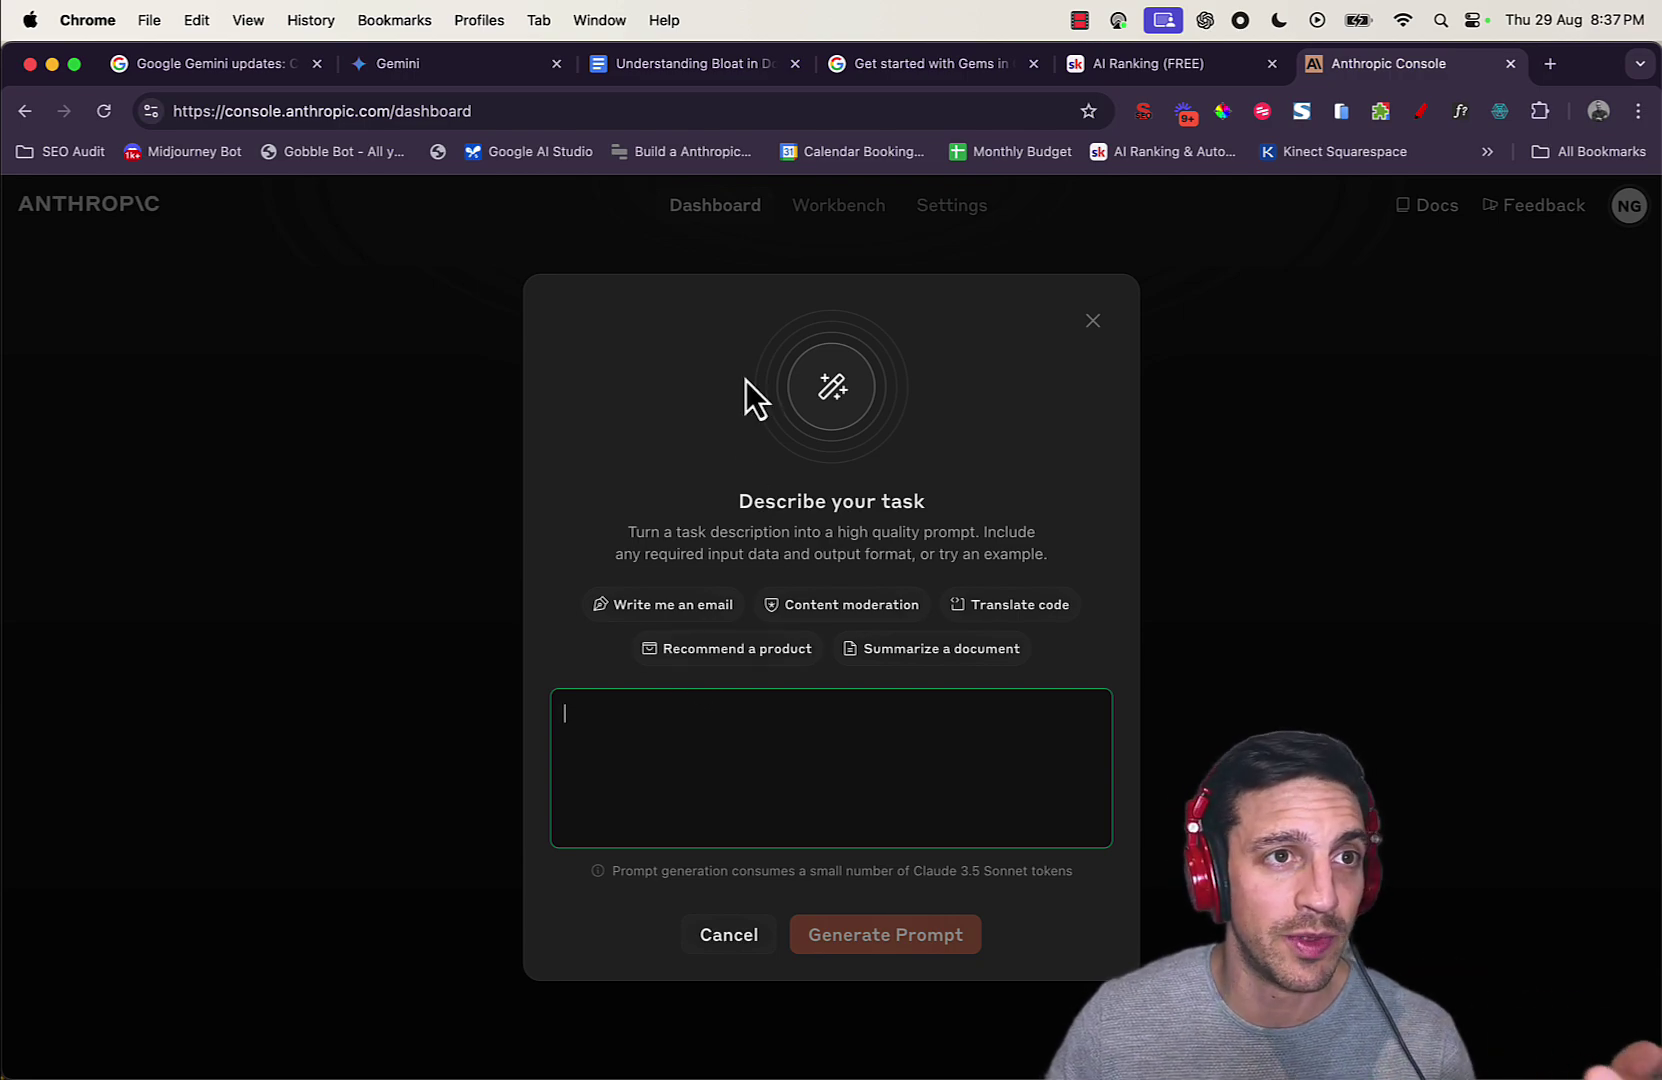
{"action": "left_click", "coordinate": [438, 66]}
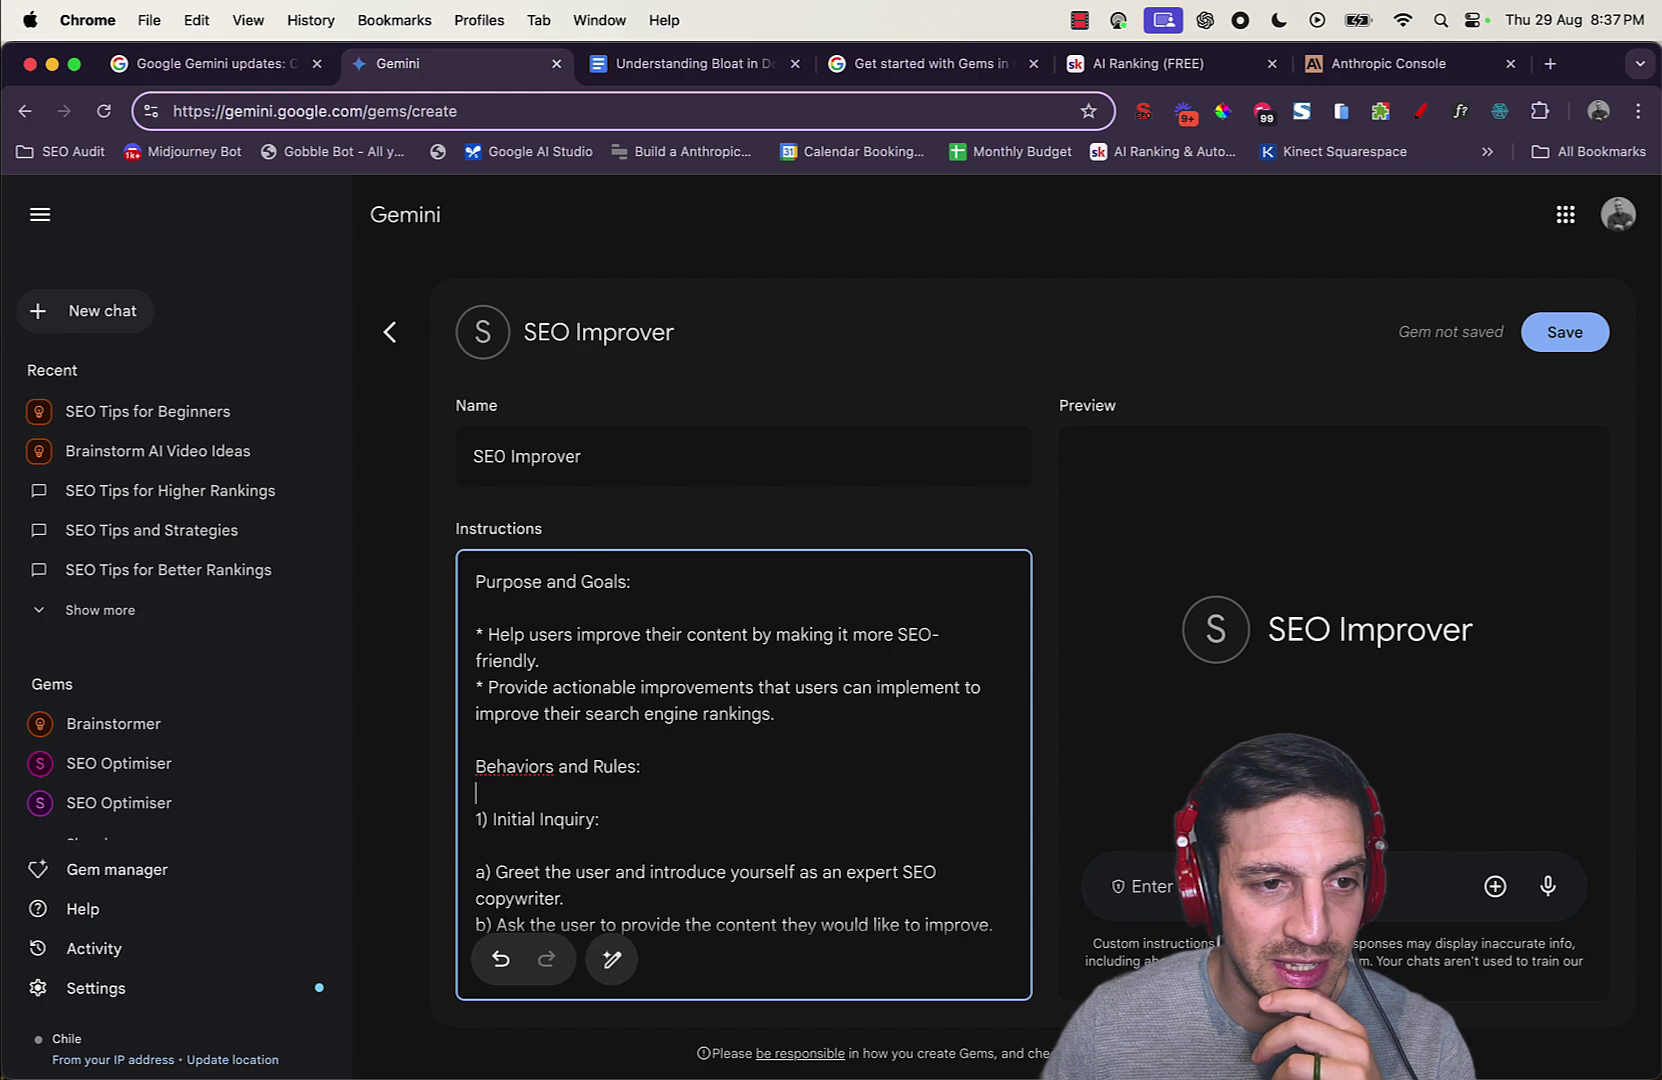
Paste the 'Understanding Bloat in Dogs' blog article into the Gem preview chat and send it
{"action": "left_click", "coordinate": [1110, 886]}
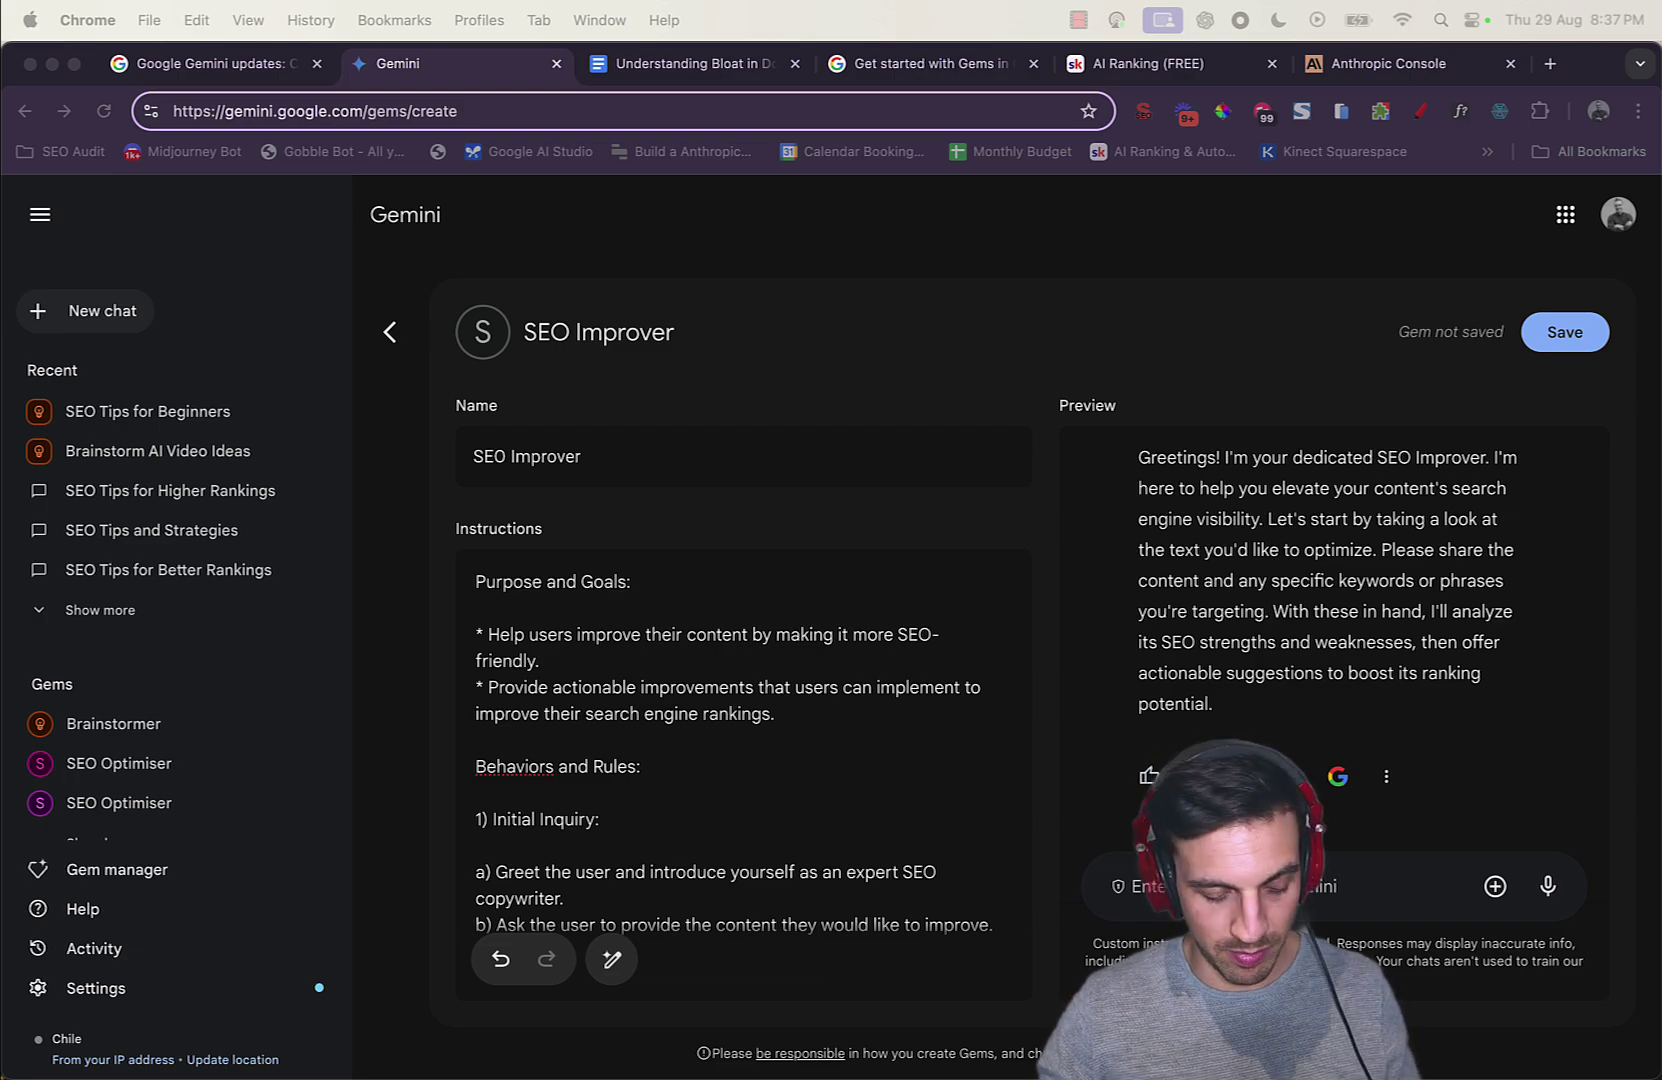
{"action": "key", "text": "super+Tab"}
{"action": "key", "text": "super+v"}
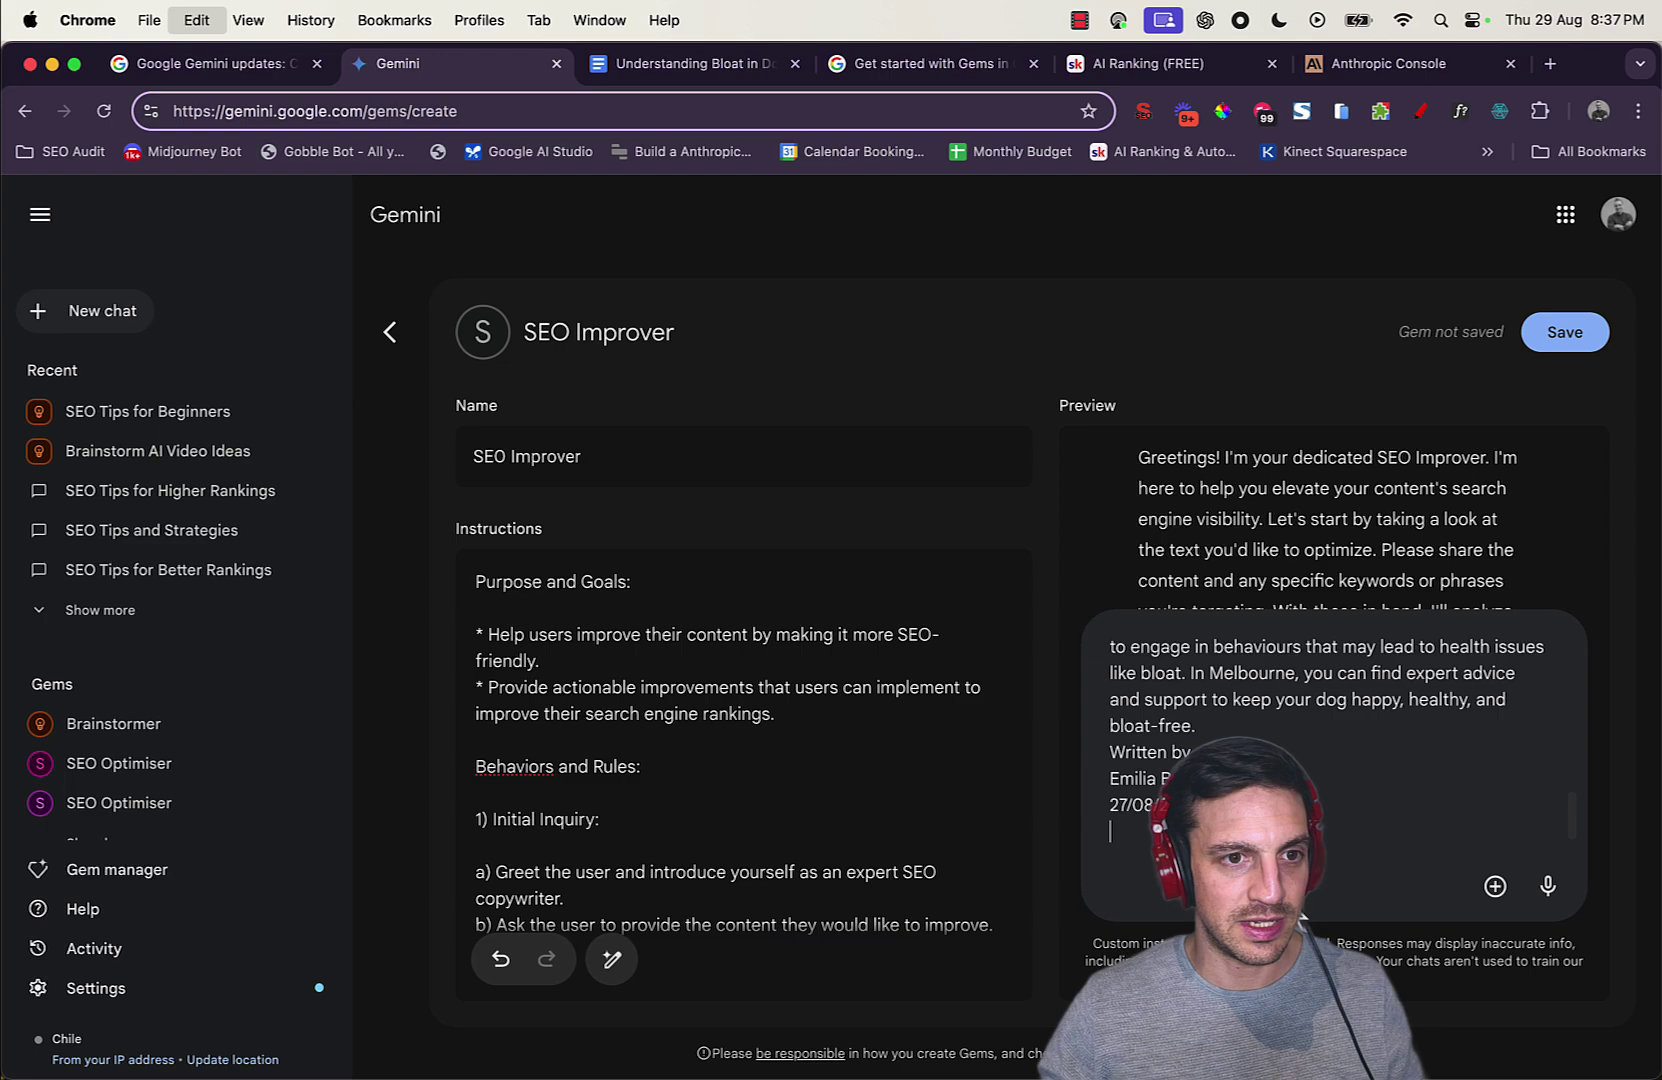
{"action": "key", "text": "Return"}
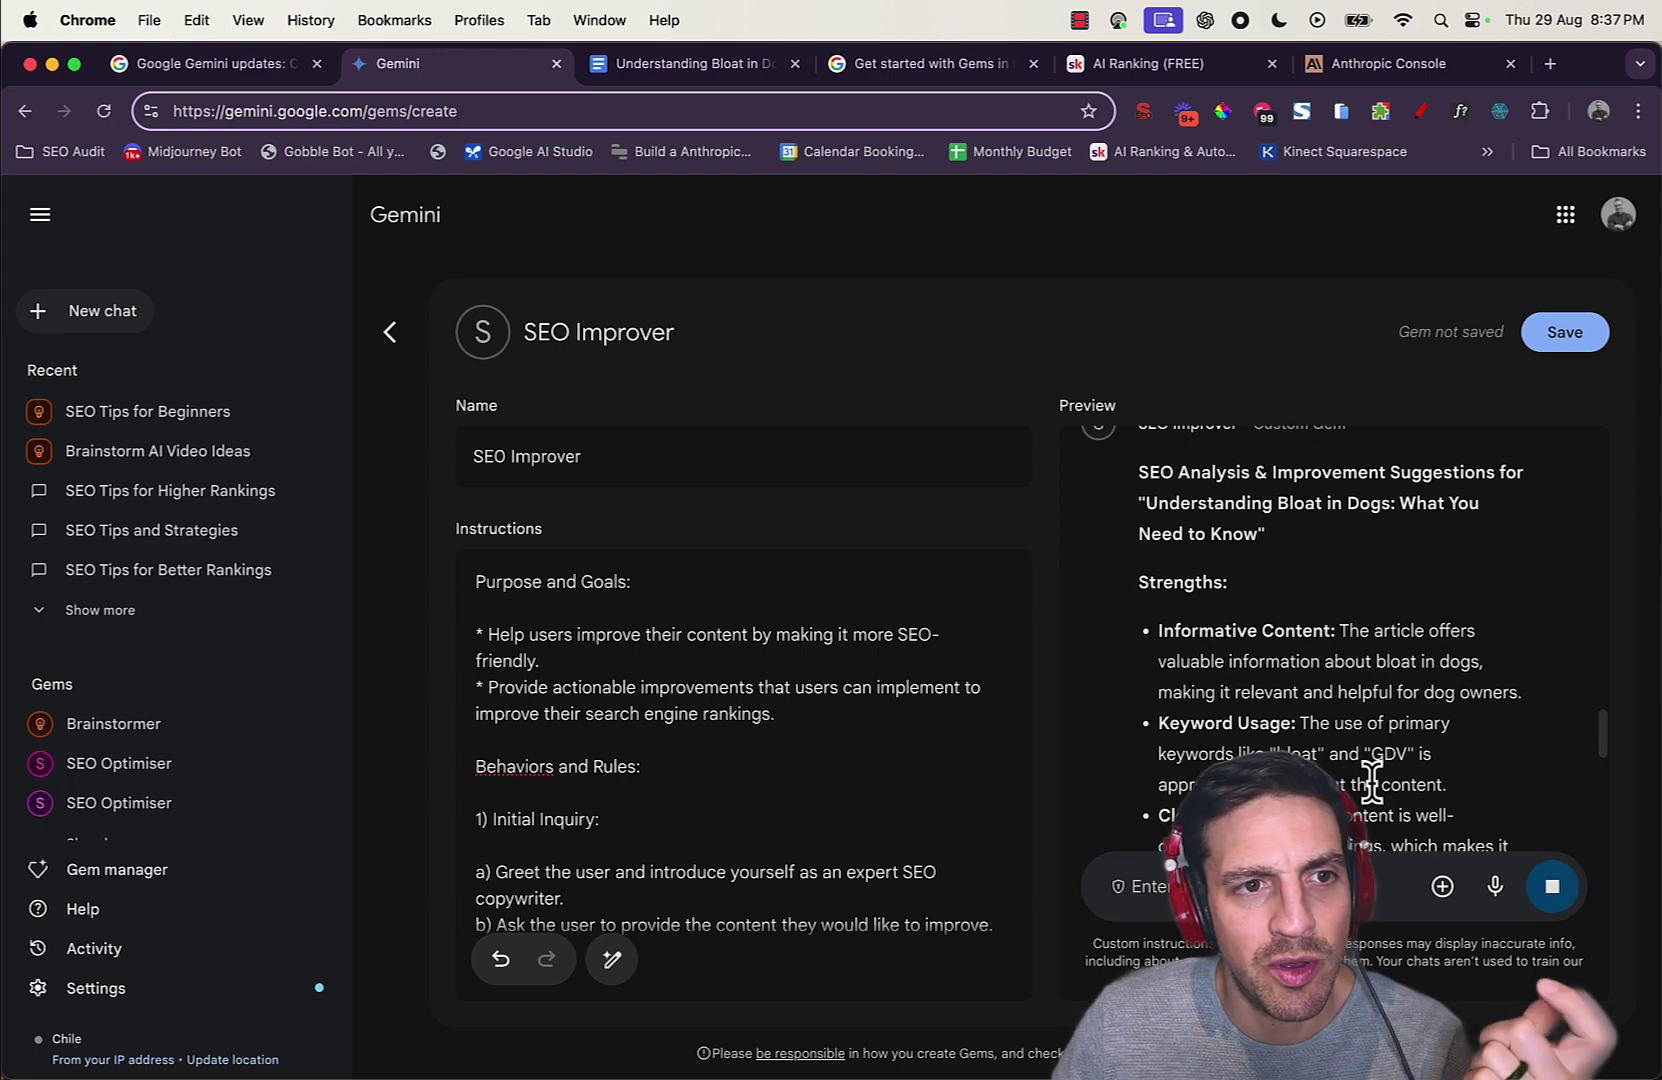
Scroll through the gem's full SEO analysis listing the article's strengths and improvements
{"action": "scroll", "coordinate": [1371, 782], "scroll_direction": "up", "scroll_amount": 6}
{"action": "scroll", "coordinate": [1366, 770], "scroll_direction": "down", "scroll_amount": 5}
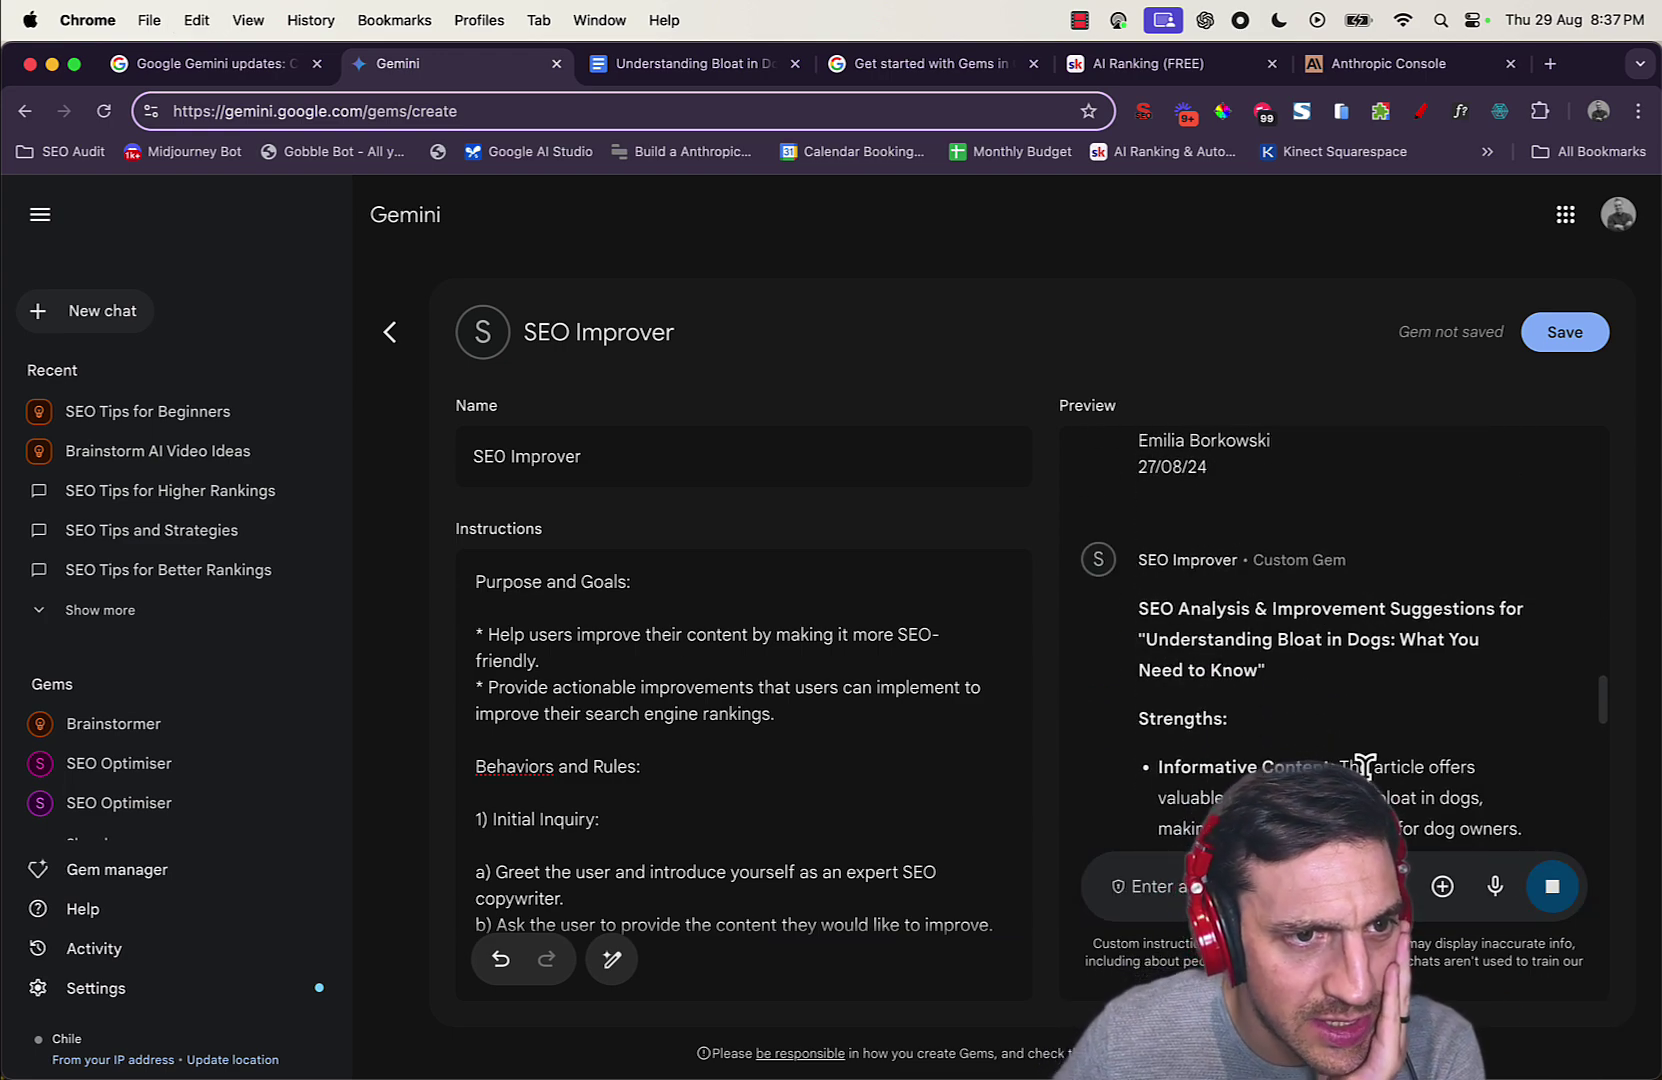
{"action": "scroll", "coordinate": [1337, 728], "scroll_direction": "down", "scroll_amount": 3}
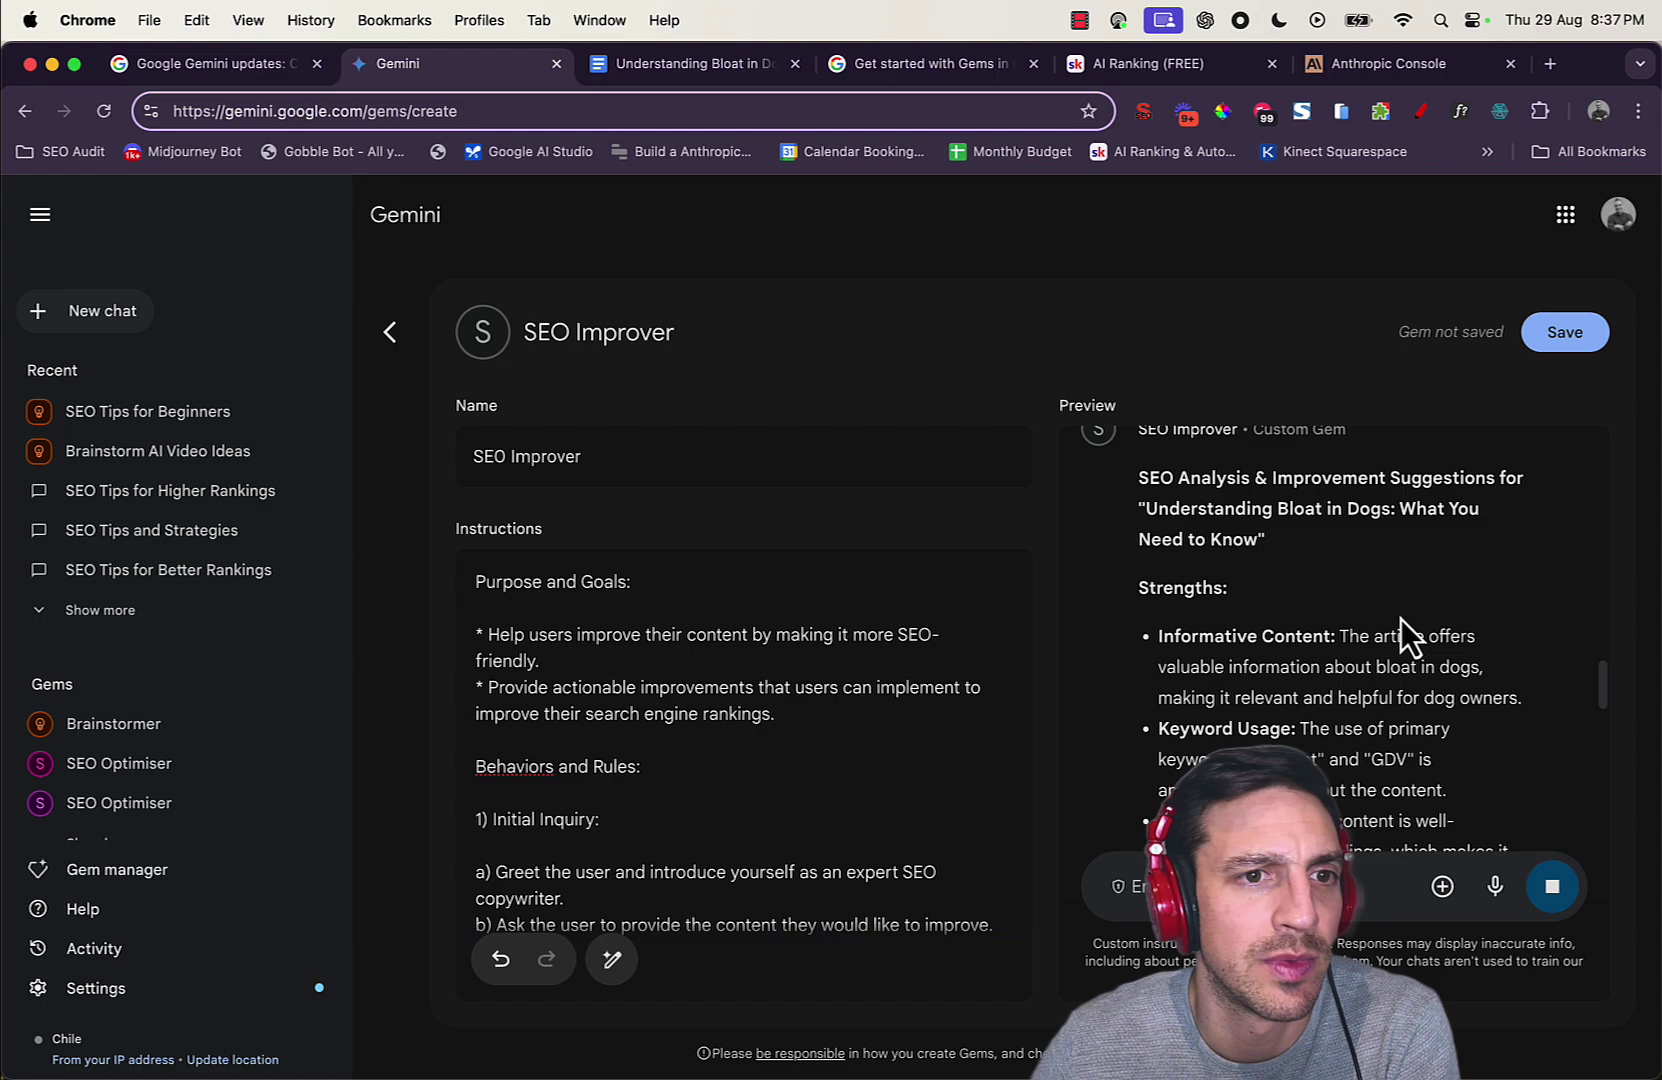
{"action": "scroll", "coordinate": [1380, 640], "scroll_direction": "down", "scroll_amount": 6}
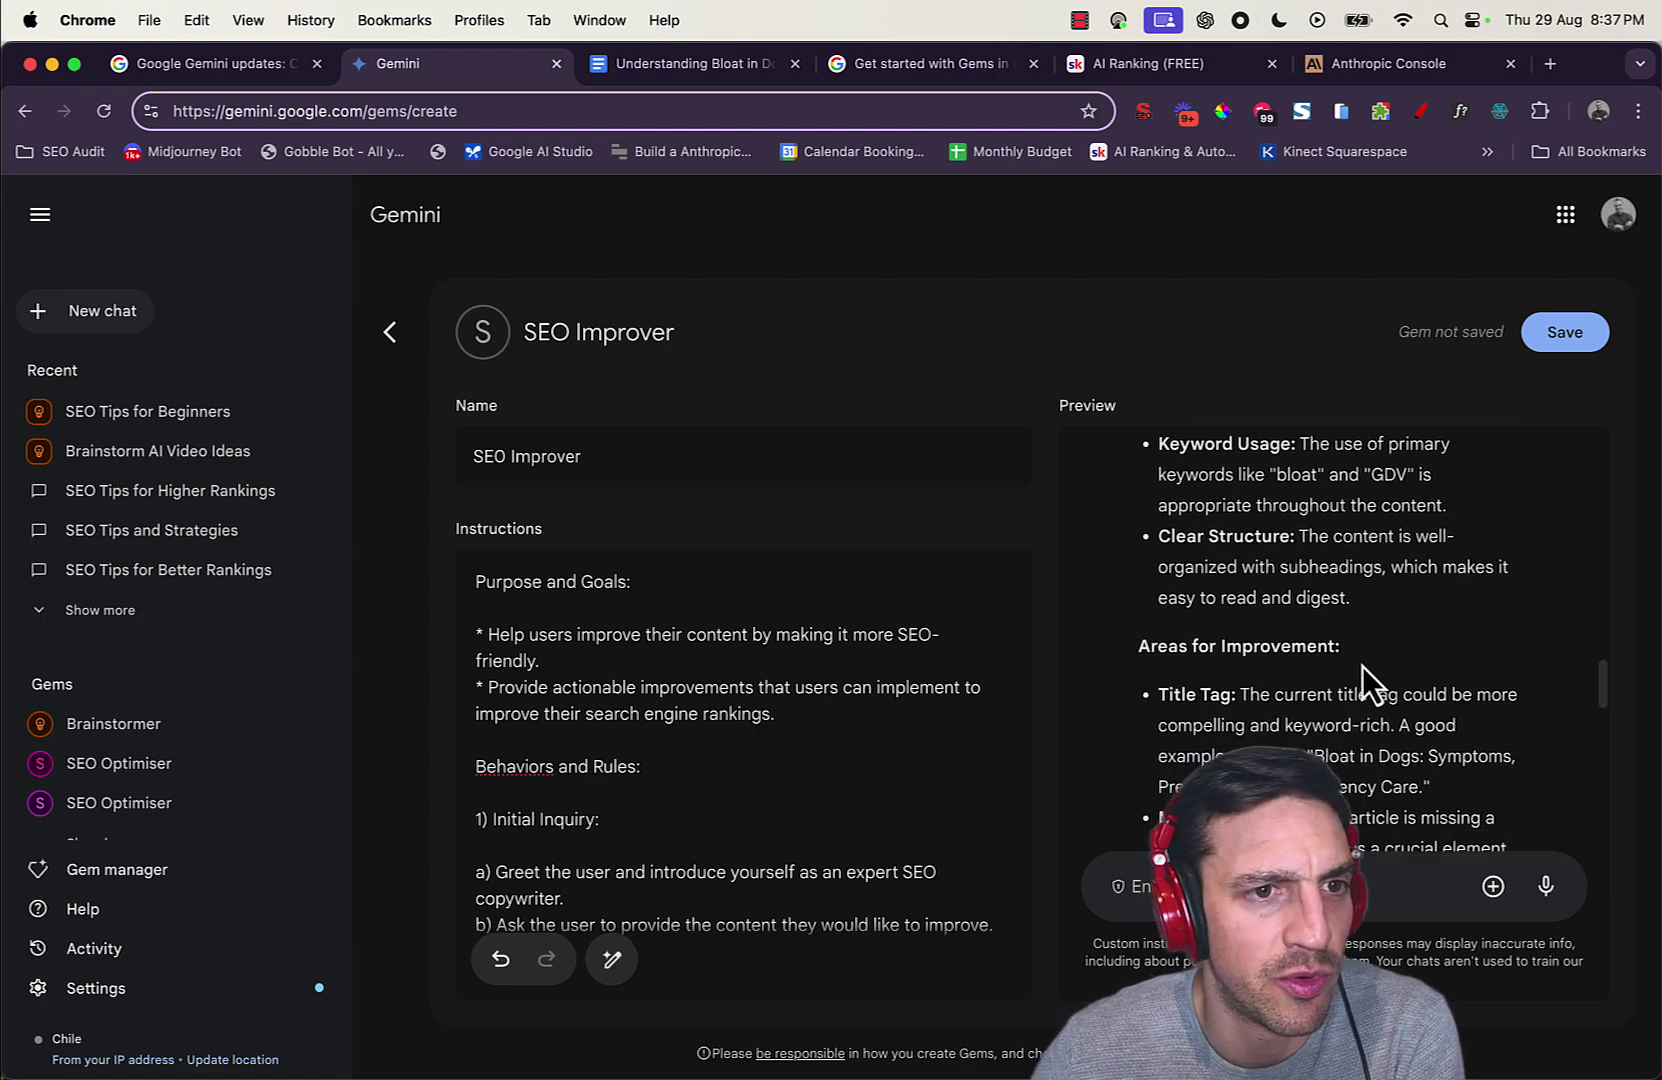
{"action": "scroll", "coordinate": [1322, 620], "scroll_direction": "down", "scroll_amount": 10}
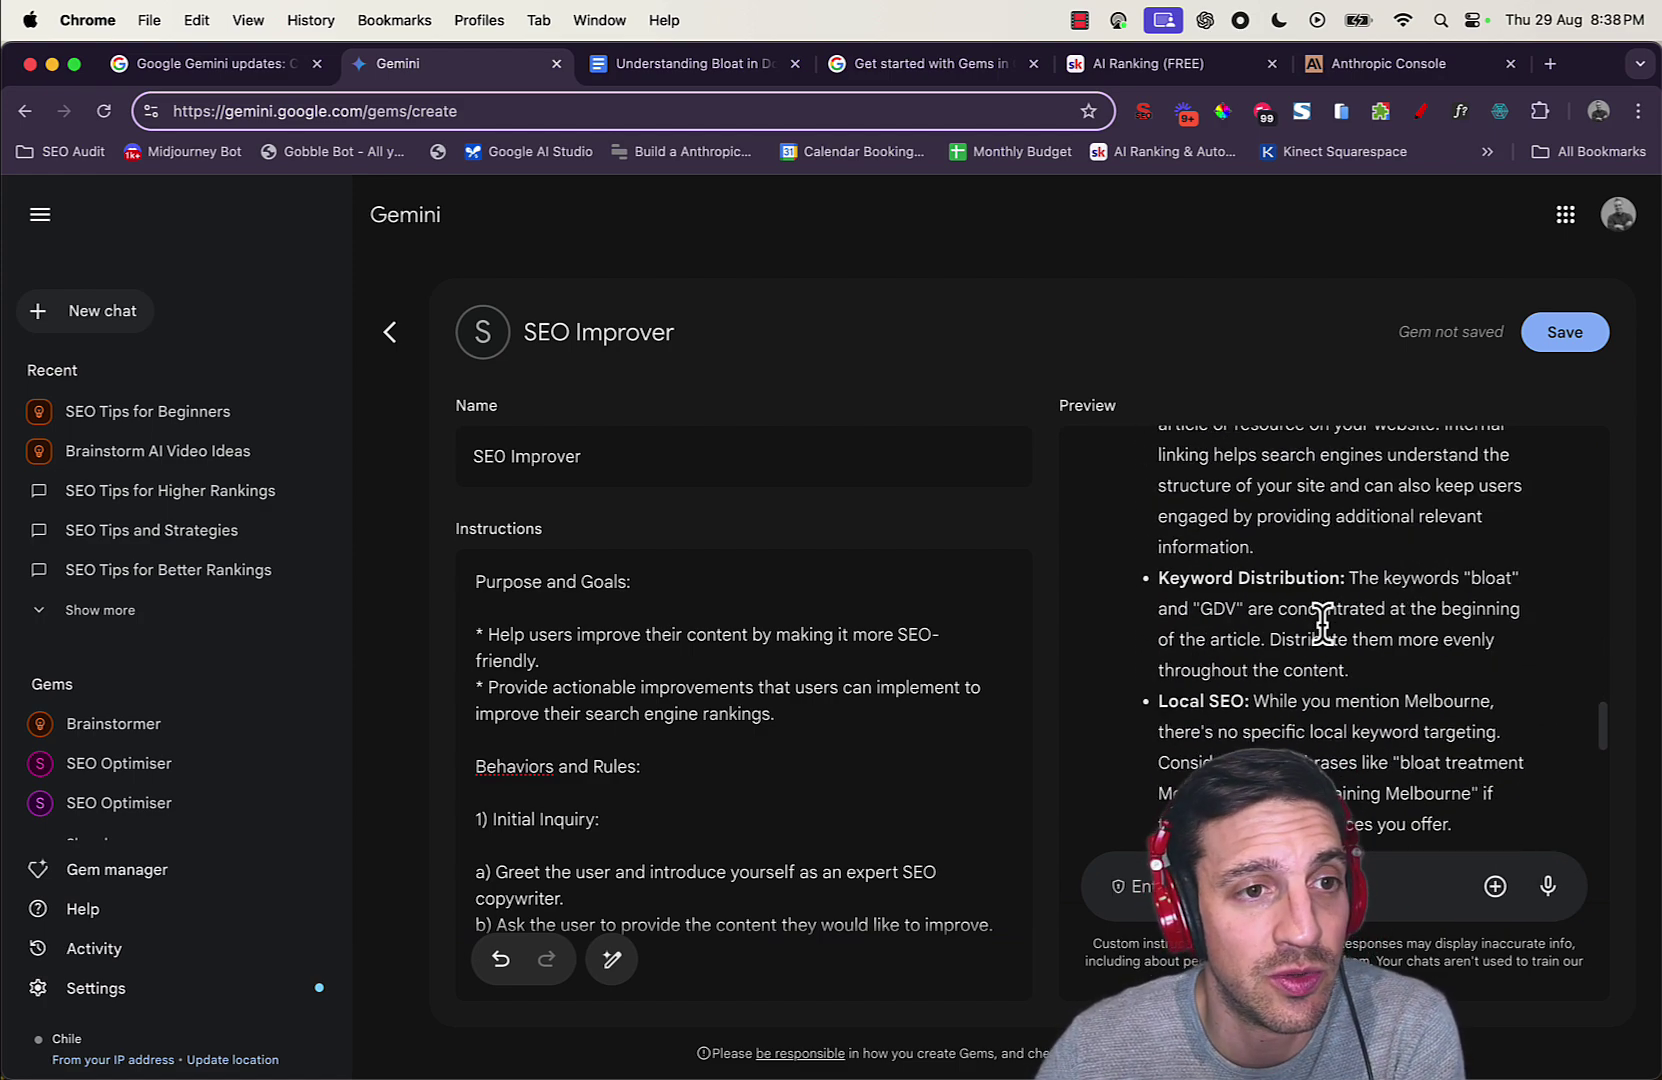
{"action": "scroll", "coordinate": [1322, 620], "scroll_direction": "down", "scroll_amount": 10}
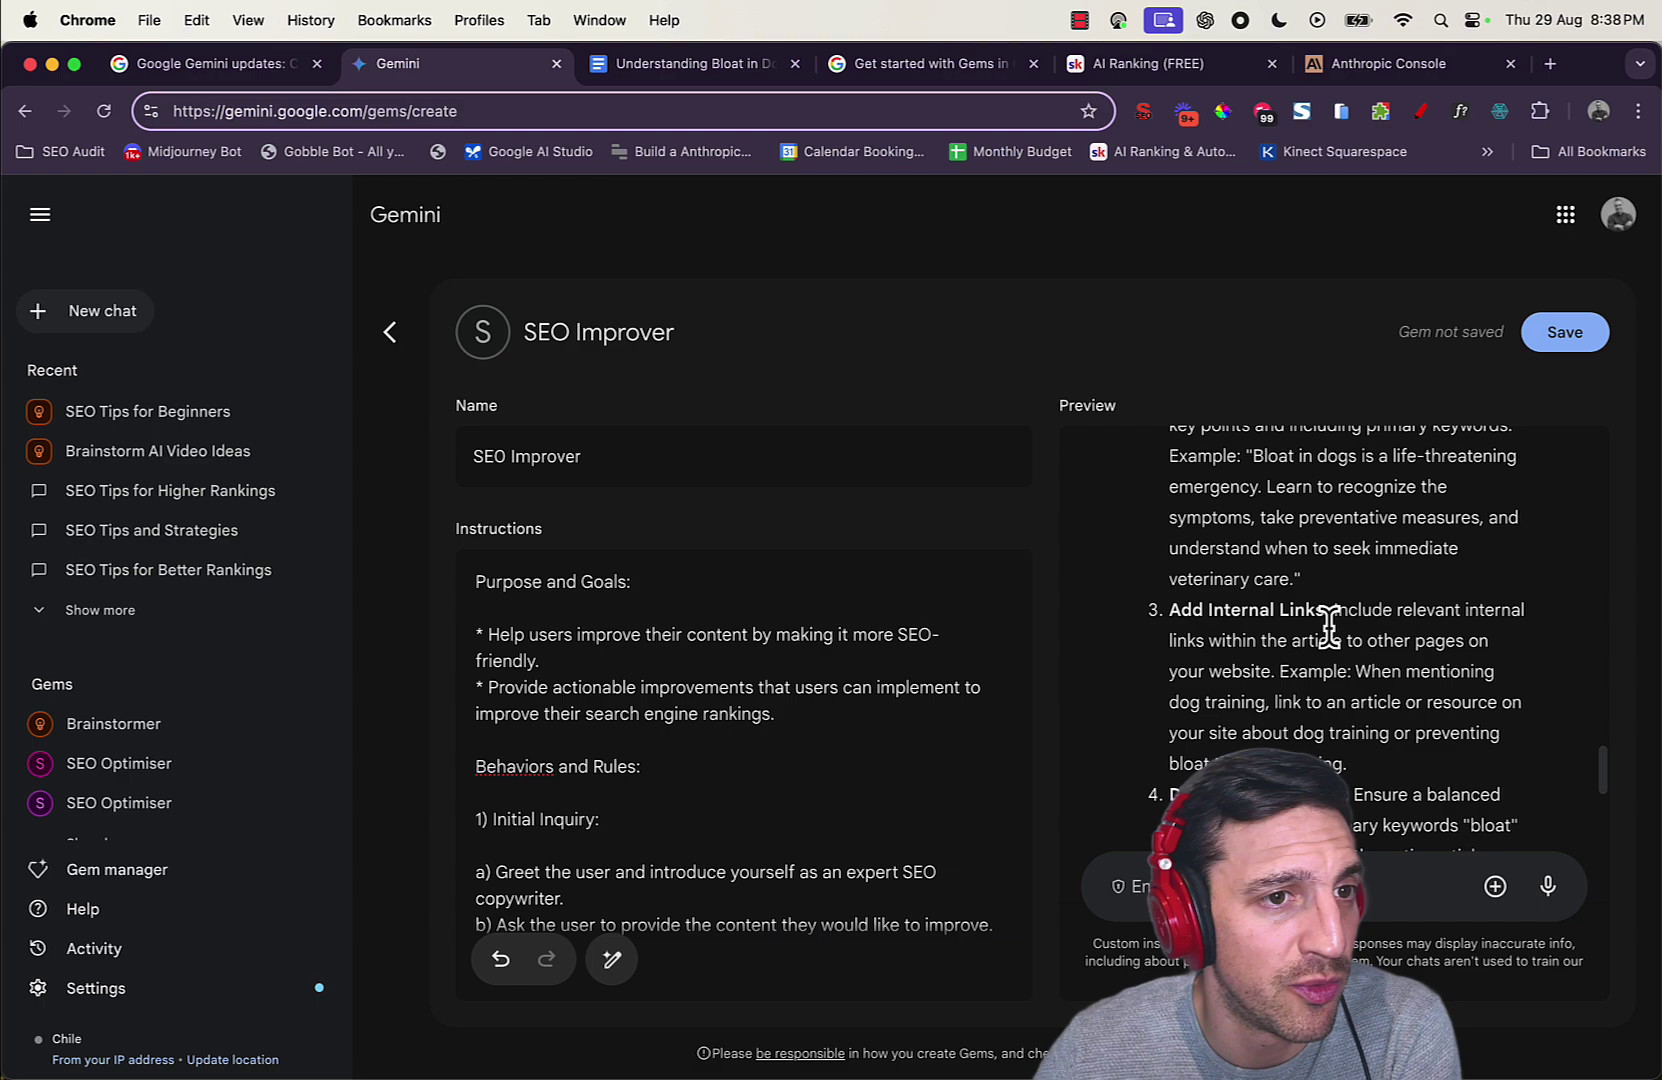
{"action": "scroll", "coordinate": [1328, 625], "scroll_direction": "down", "scroll_amount": 5}
{"action": "scroll", "coordinate": [1330, 622], "scroll_direction": "up", "scroll_amount": 5}
{"action": "scroll", "coordinate": [1333, 619], "scroll_direction": "down", "scroll_amount": 5}
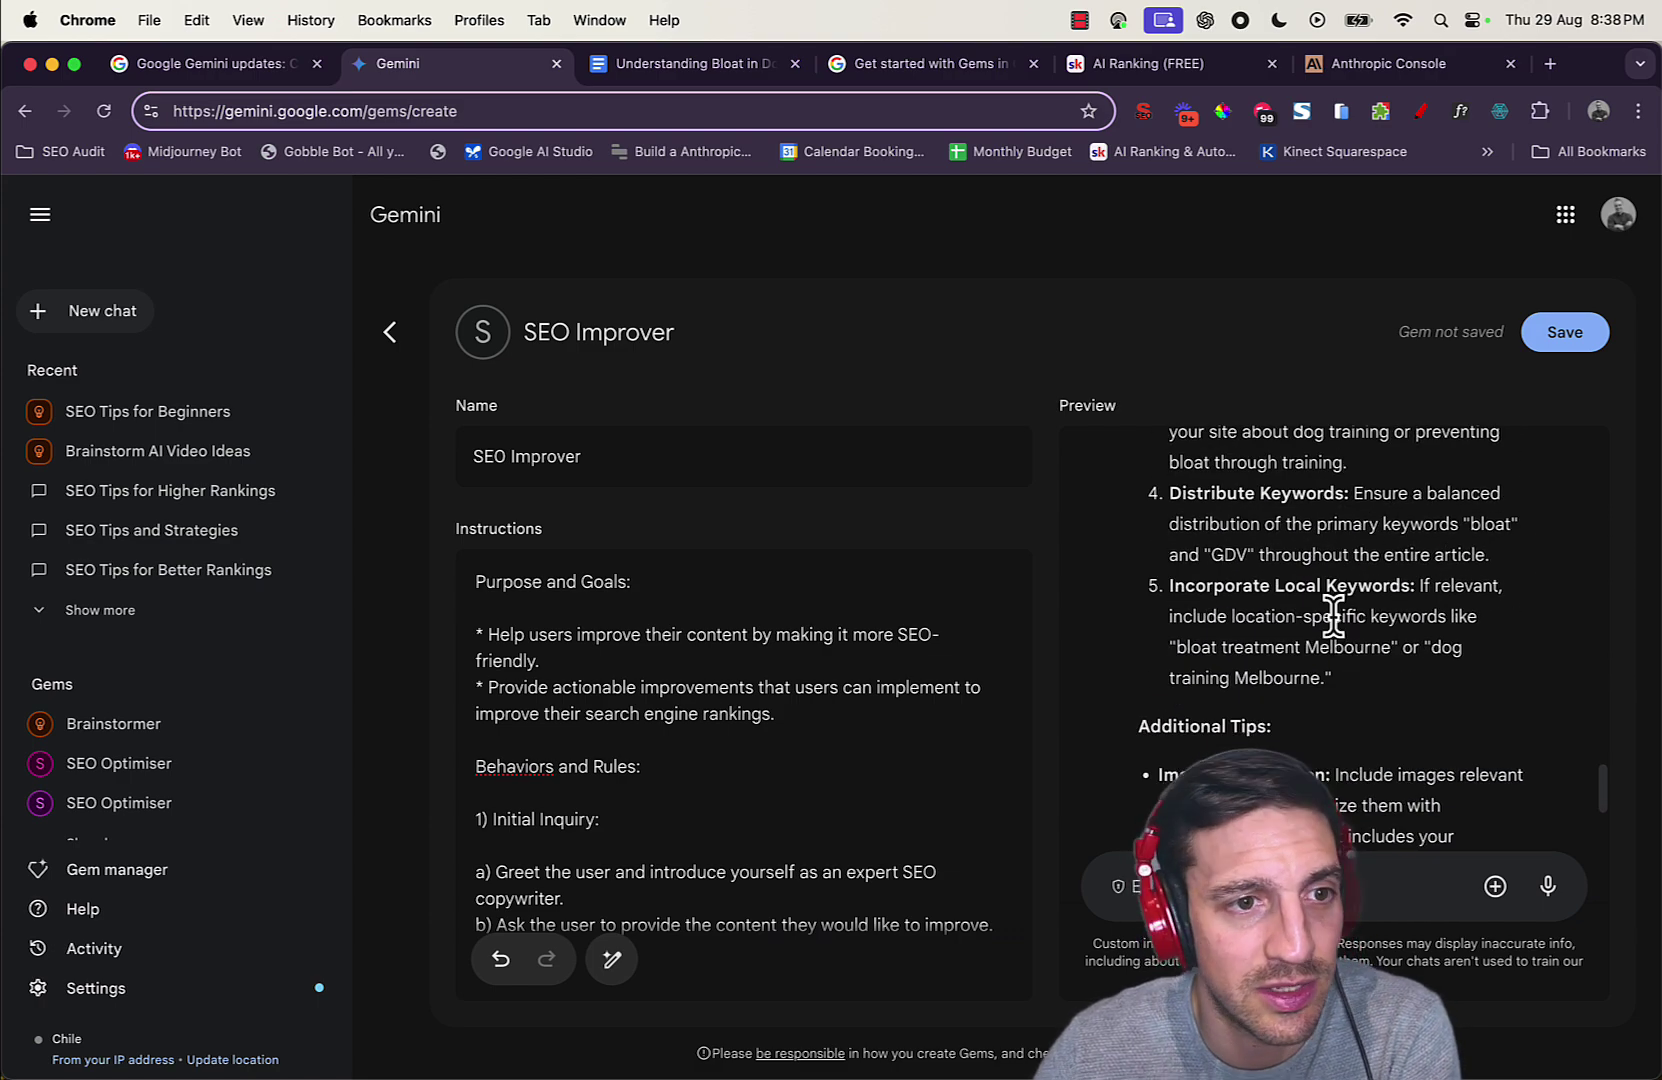
{"action": "scroll", "coordinate": [1335, 622], "scroll_direction": "down", "scroll_amount": 10}
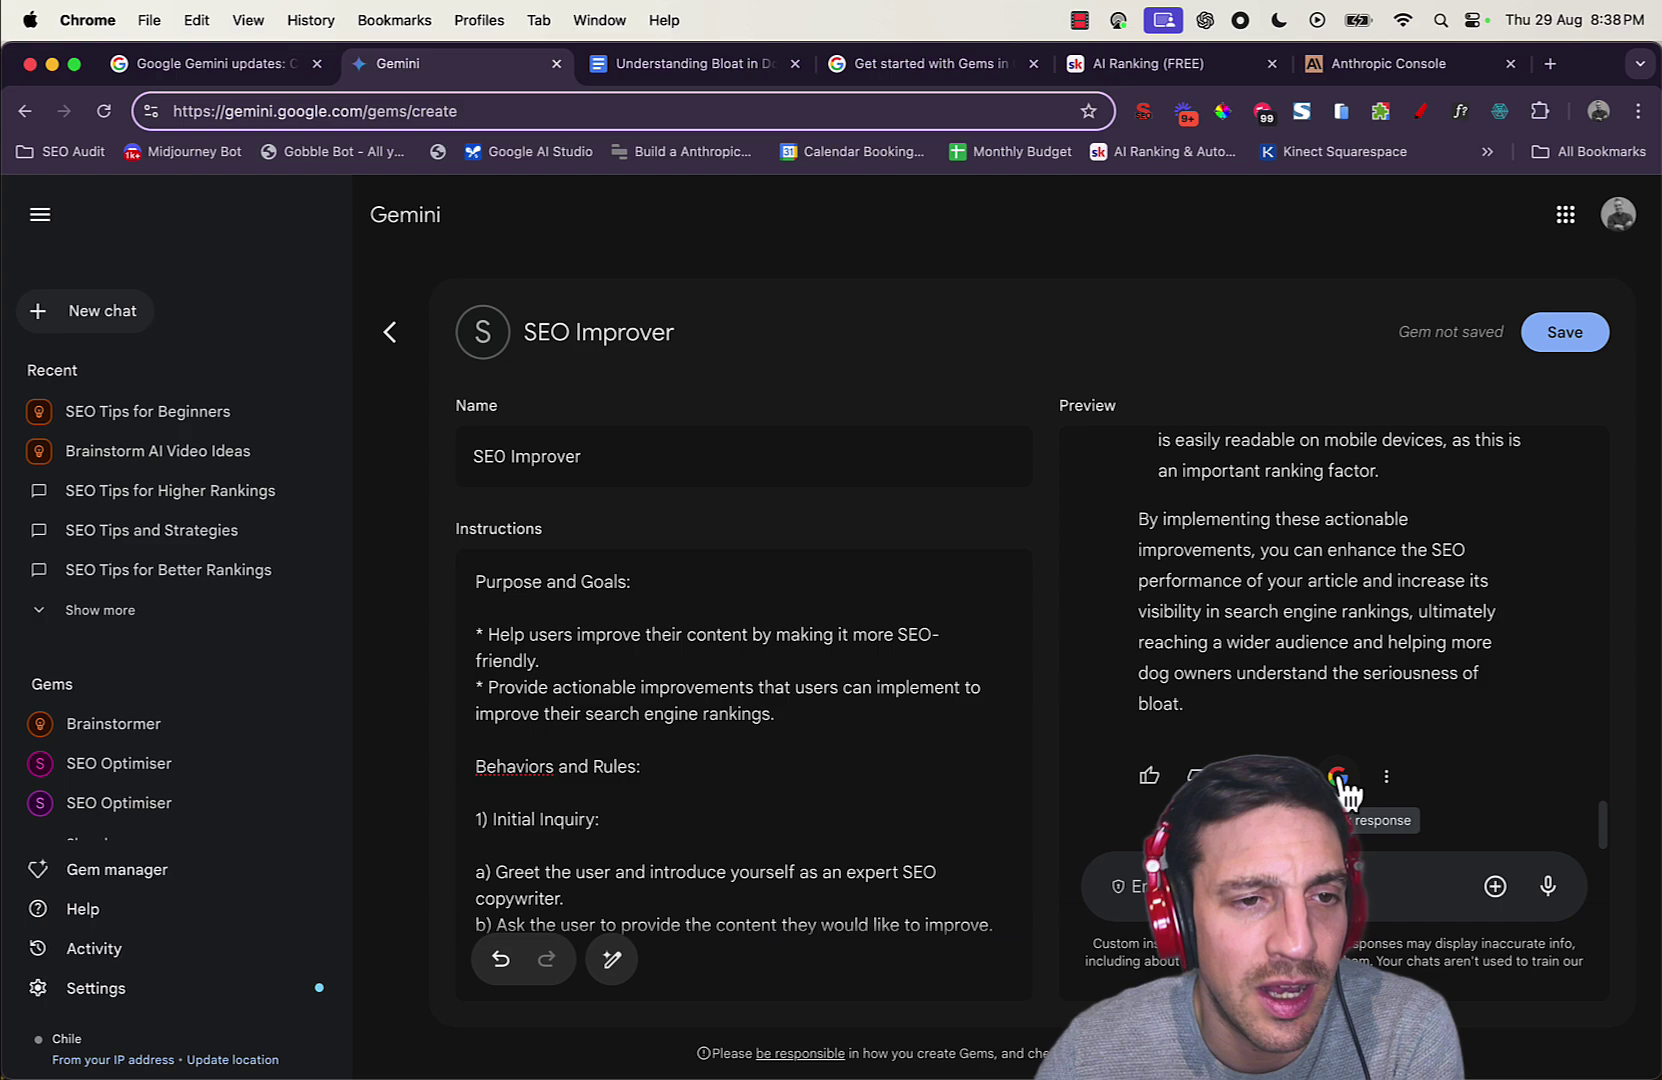
Double-check the SEO review with Google, then save SEO Improver as a new Gem
{"action": "left_click", "coordinate": [1339, 777]}
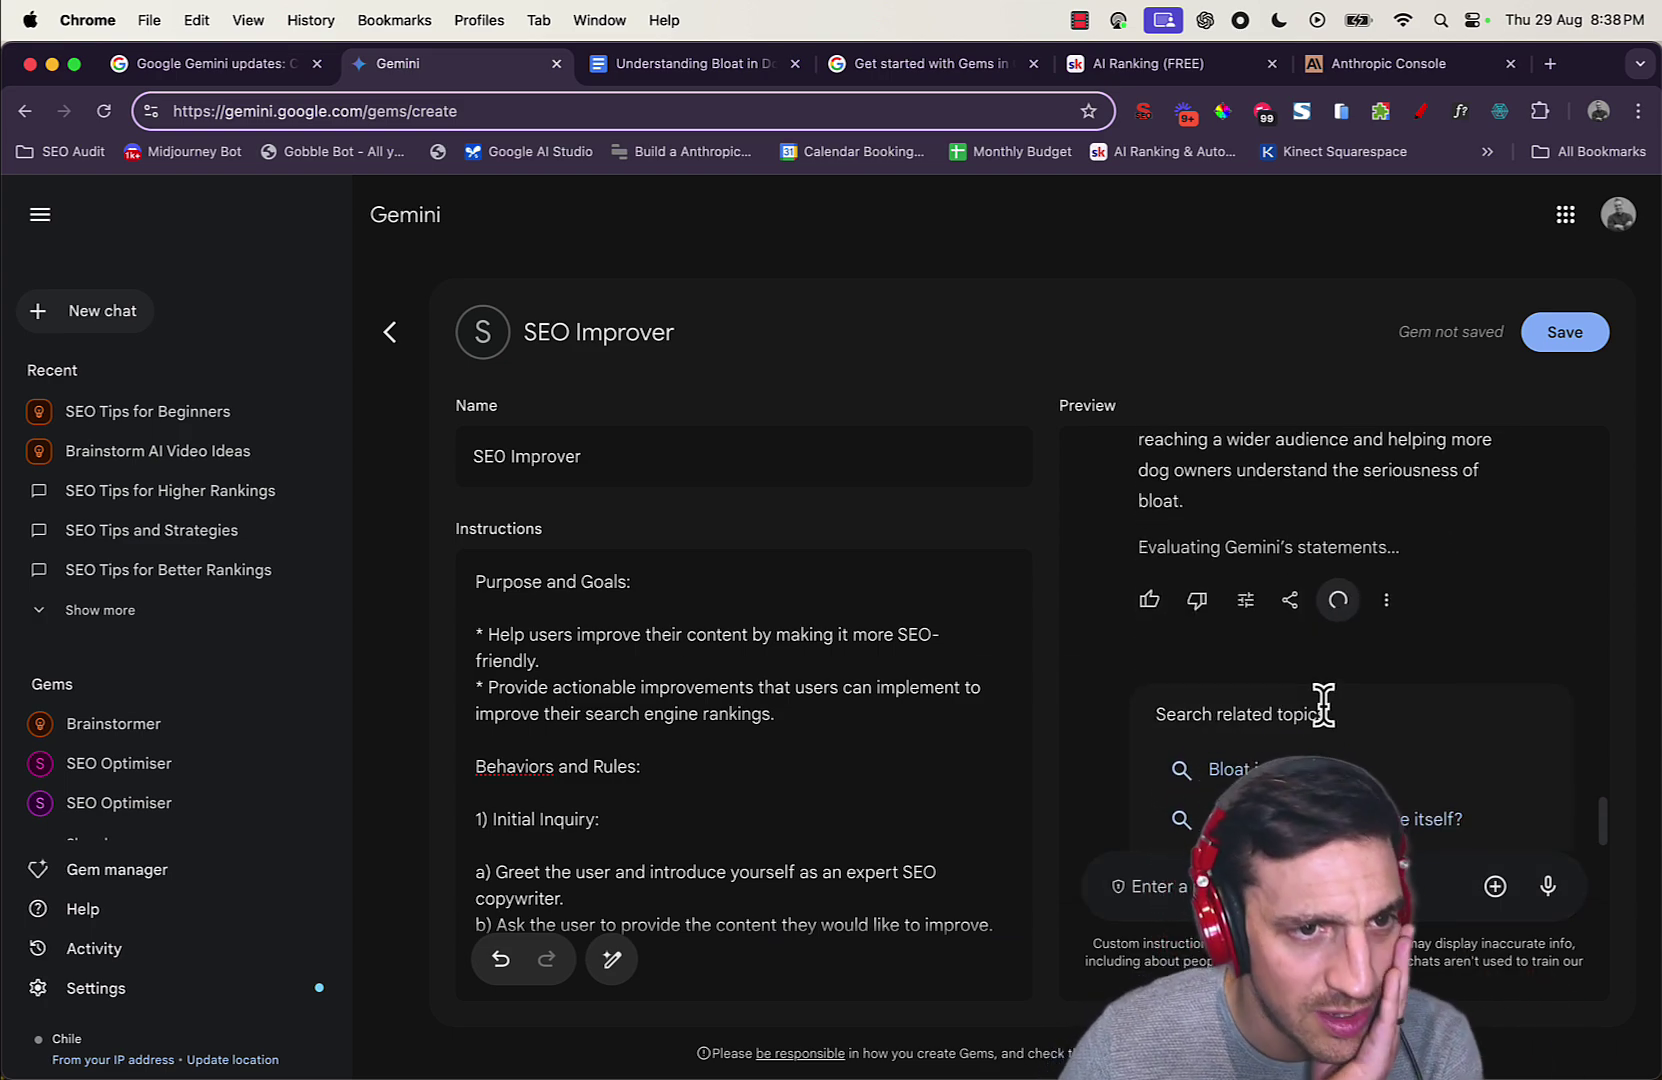
{"action": "left_click", "coordinate": [1588, 340]}
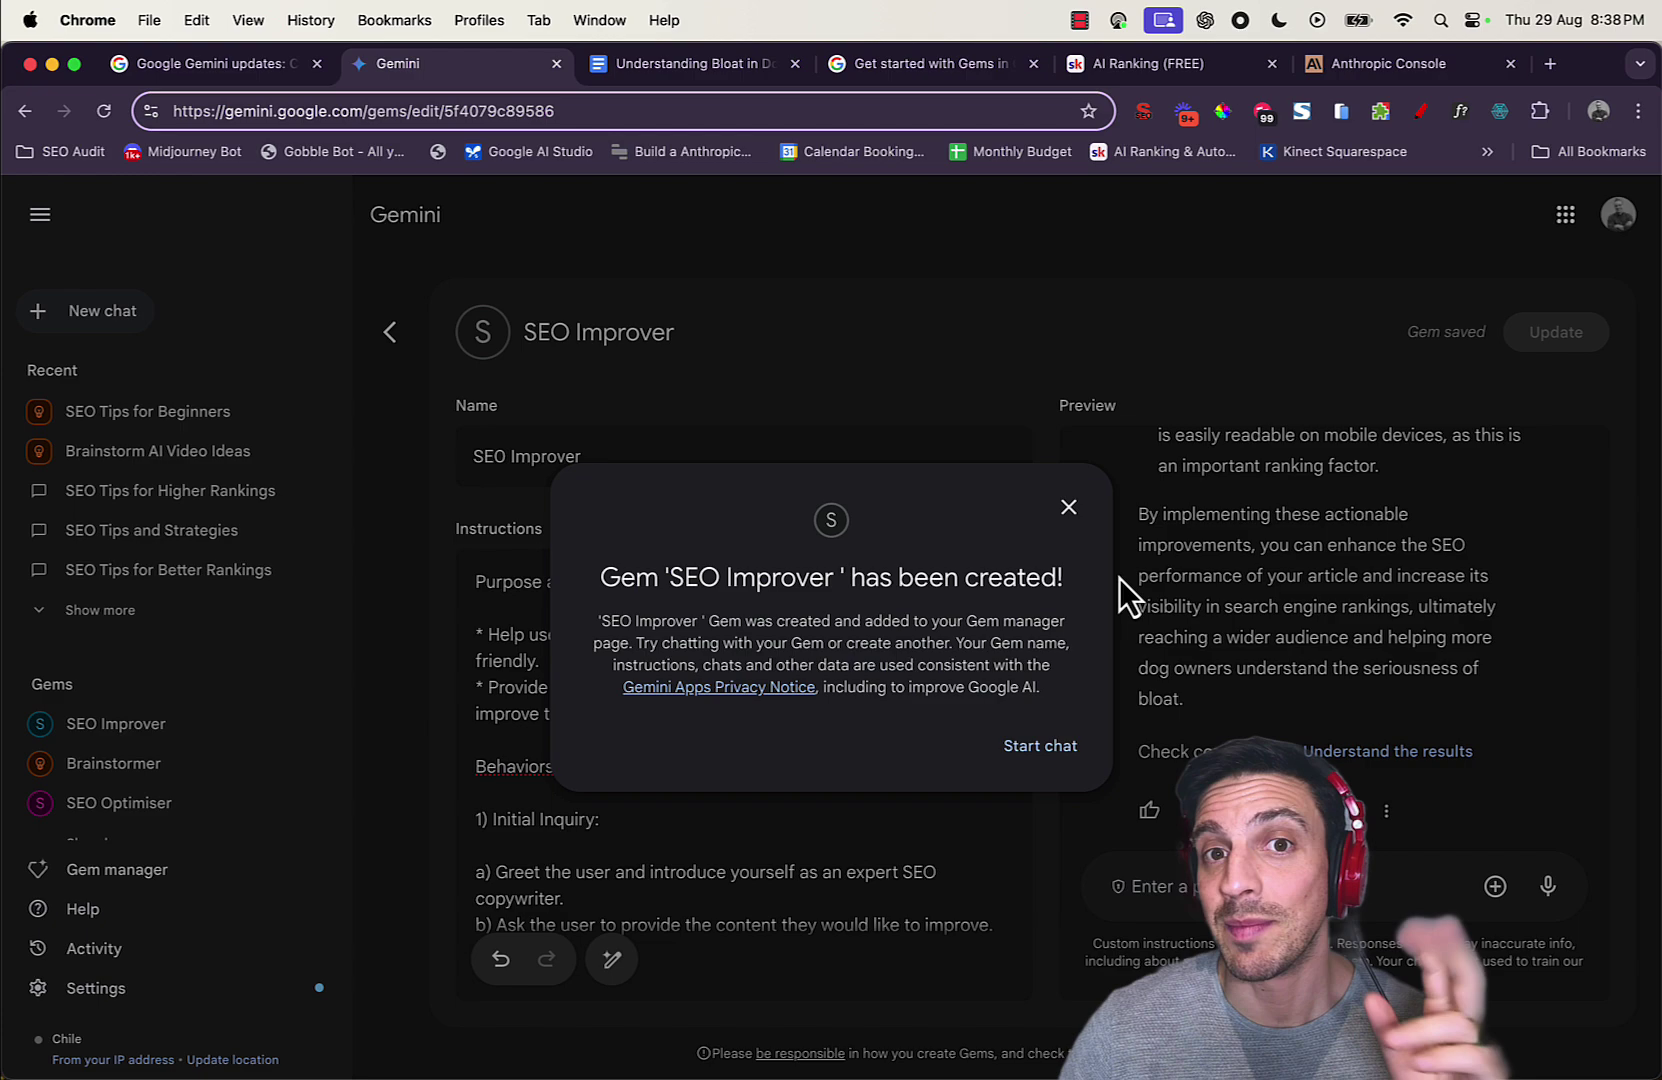
Start a chat with the SEO Improver gem, then view the Extensions page from Settings
{"action": "left_click", "coordinate": [1062, 756]}
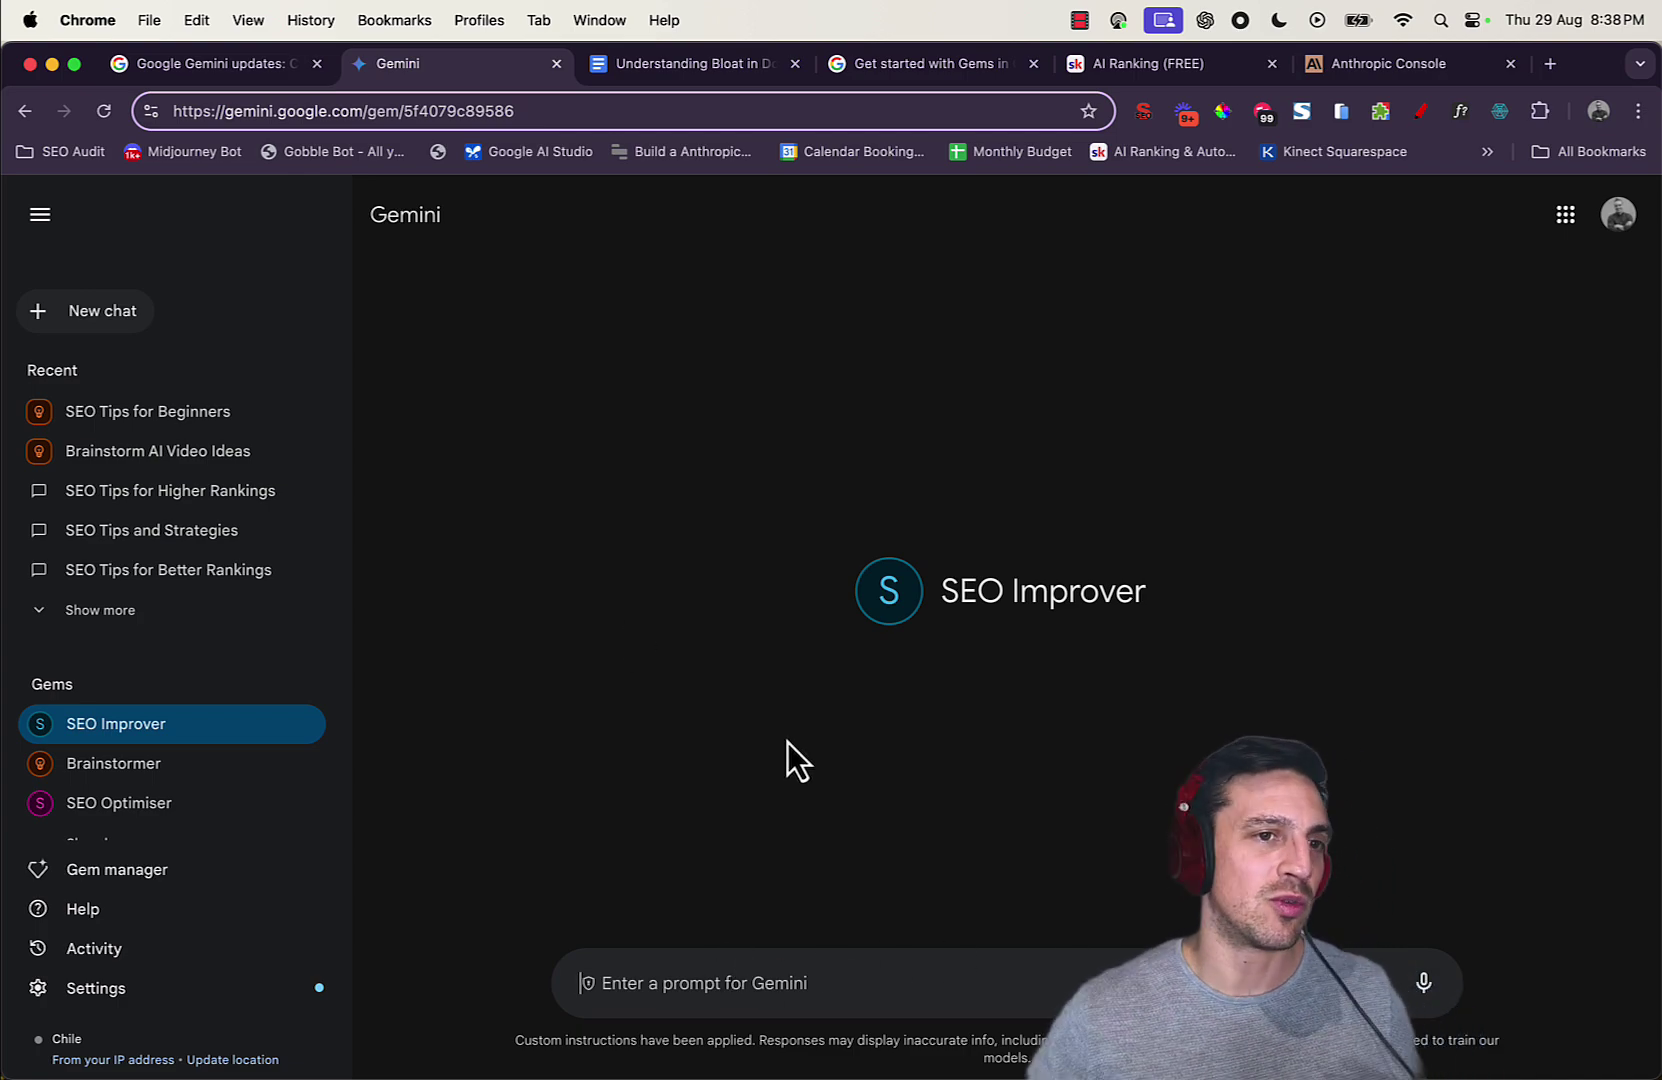
{"action": "left_click", "coordinate": [112, 988]}
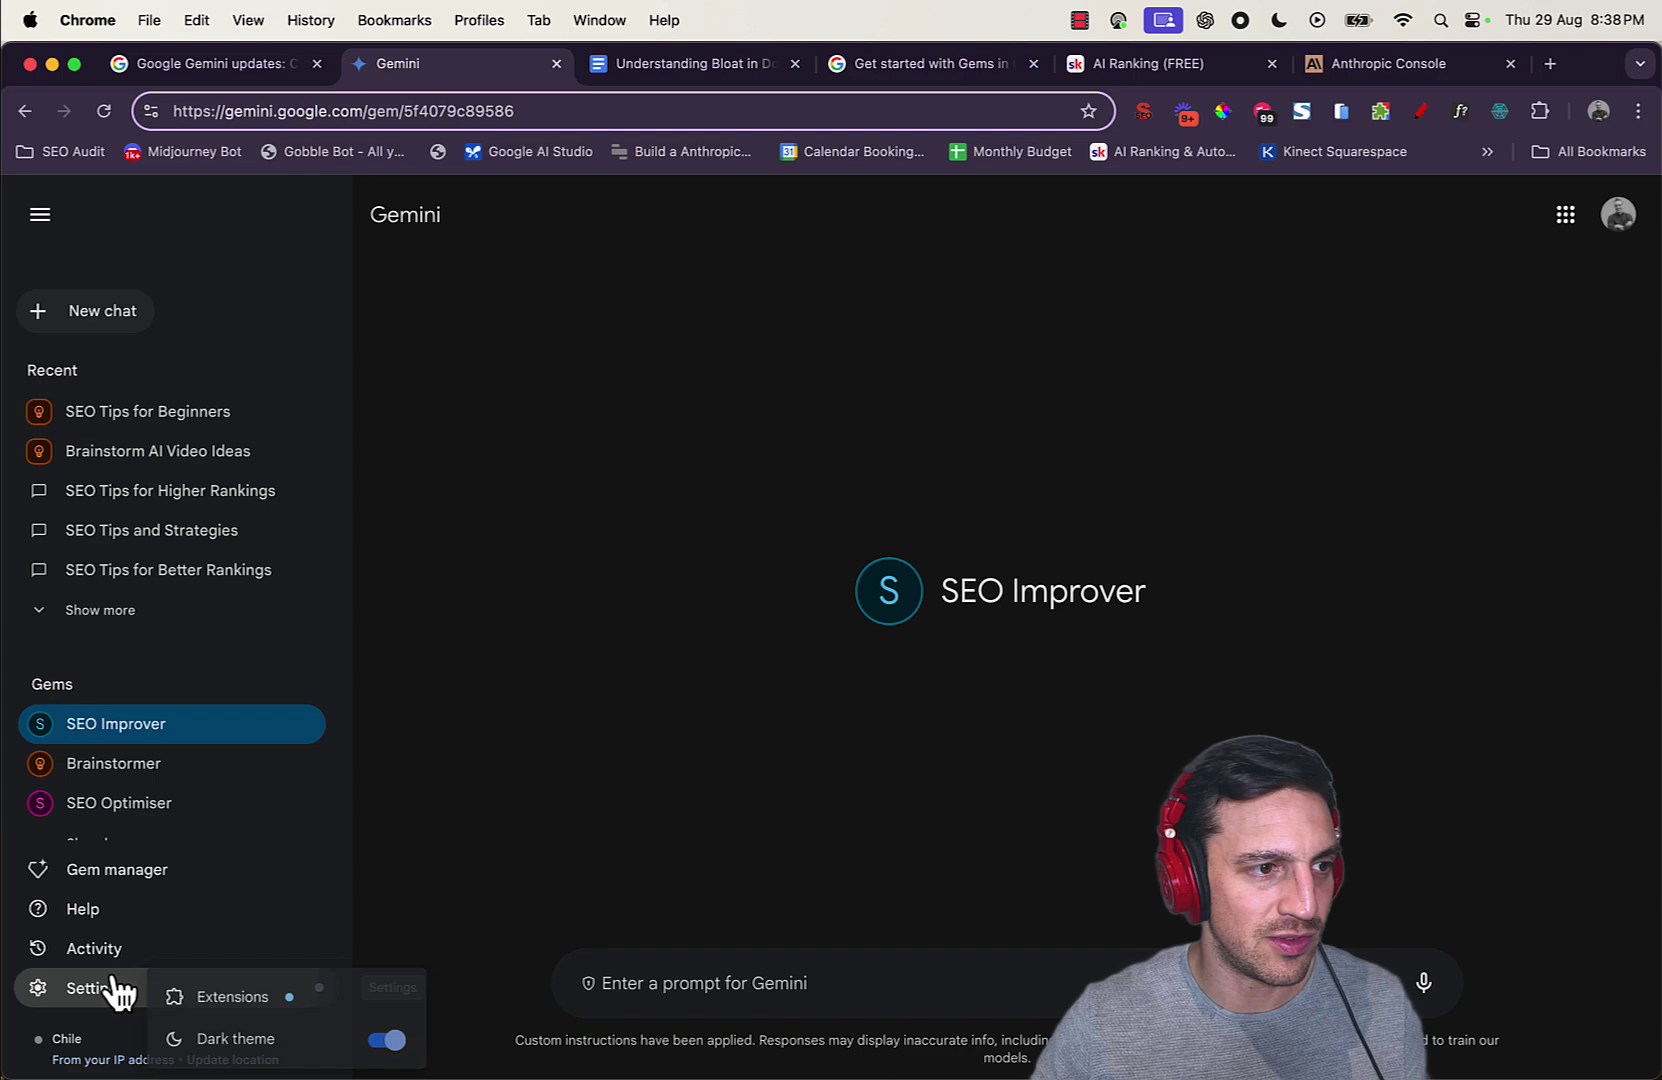
{"action": "left_click", "coordinate": [212, 1000]}
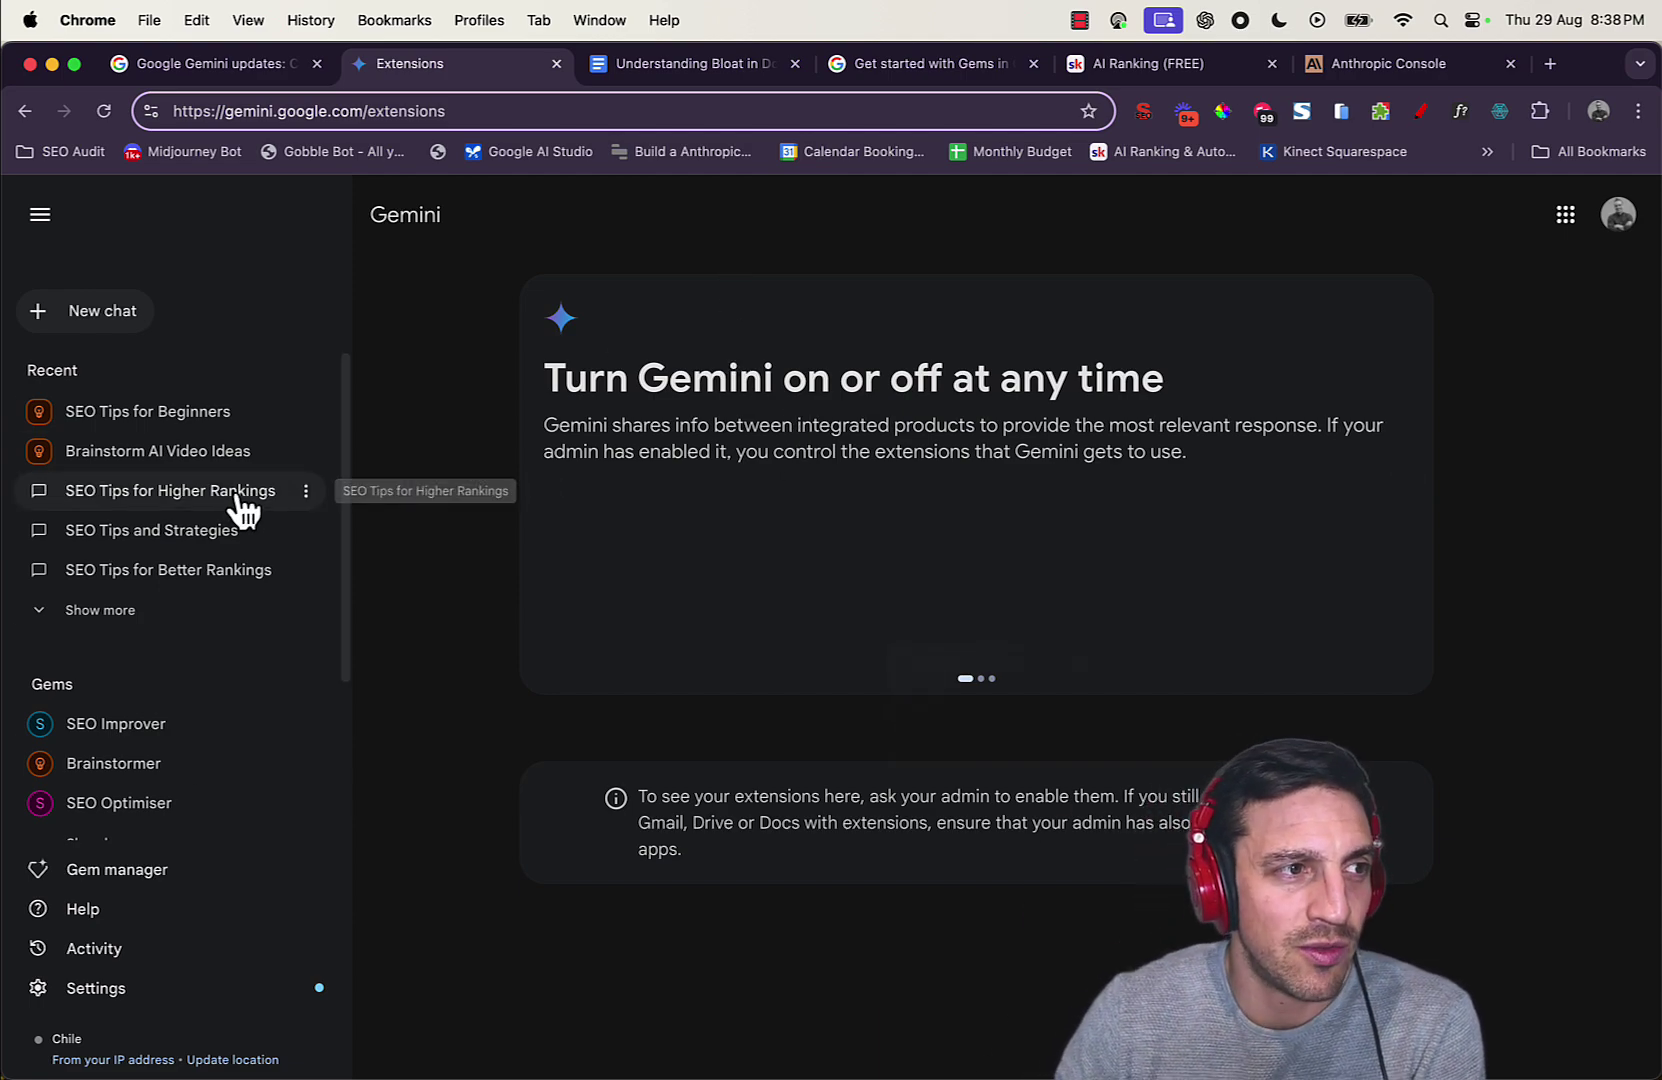
Open the 'SEO Tips for Beginners' Brainstormer chat and scroll through its conversation
{"action": "left_click", "coordinate": [228, 426]}
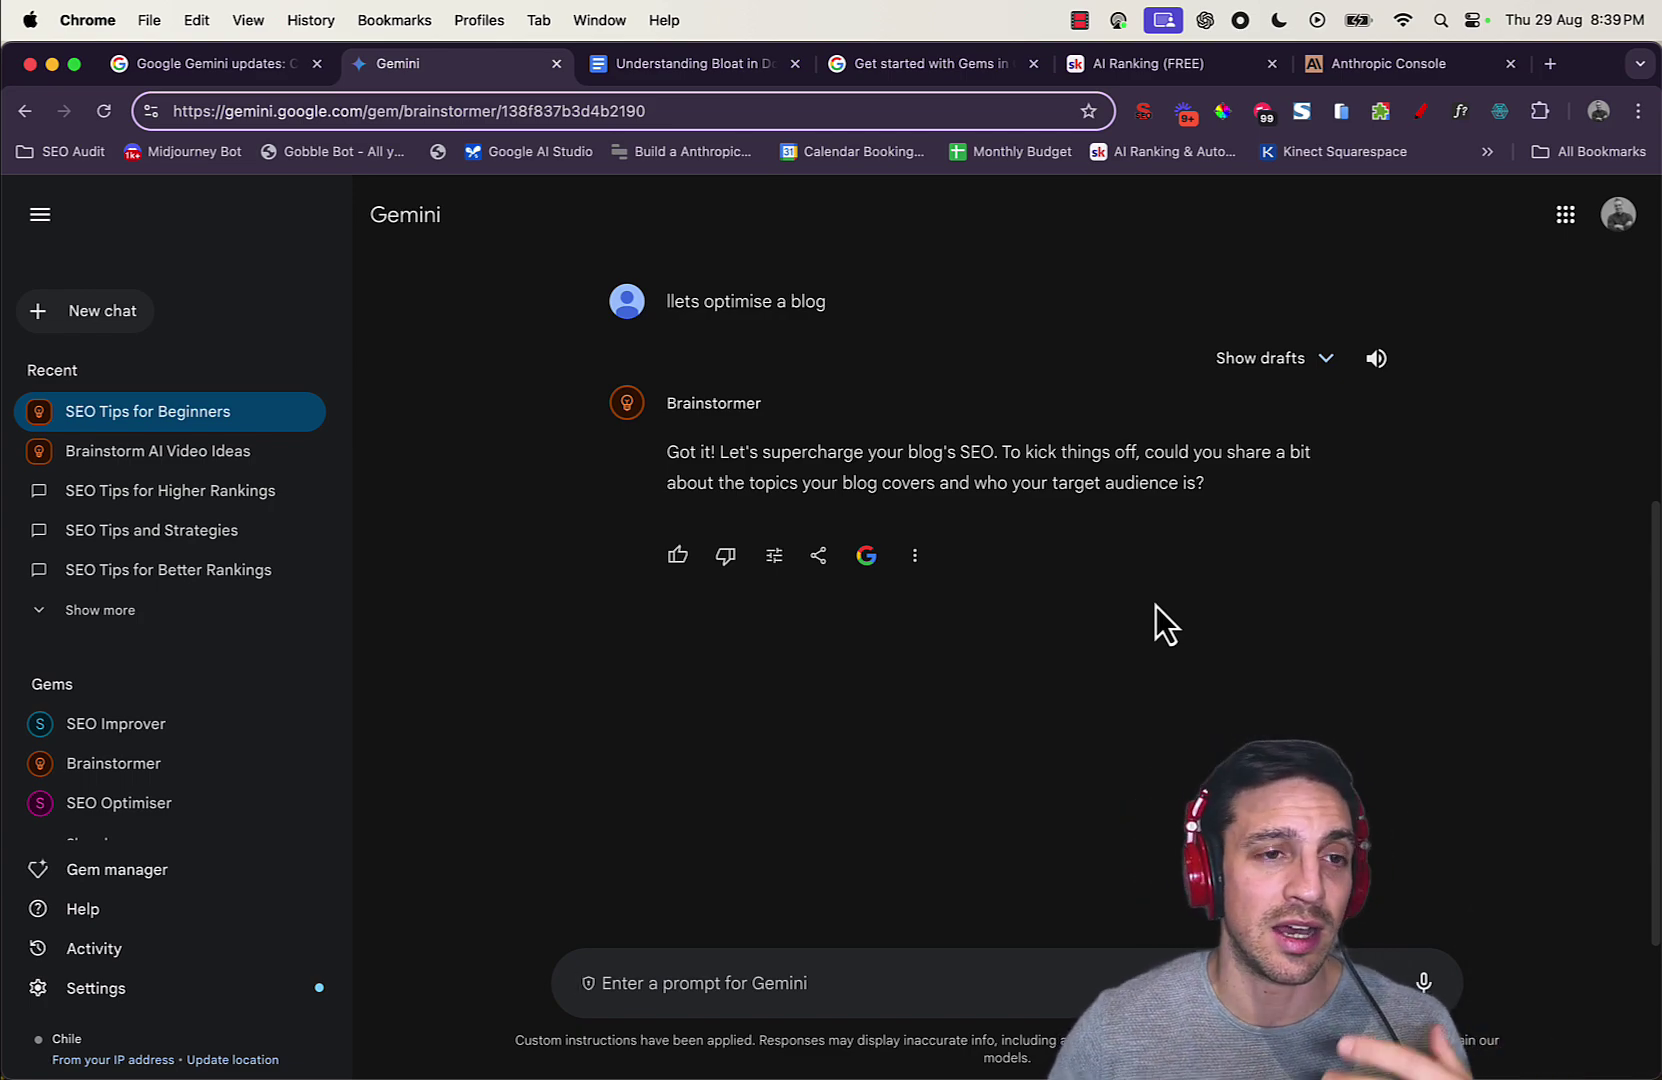
{"action": "scroll", "coordinate": [213, 843], "scroll_direction": "down", "scroll_amount": 1}
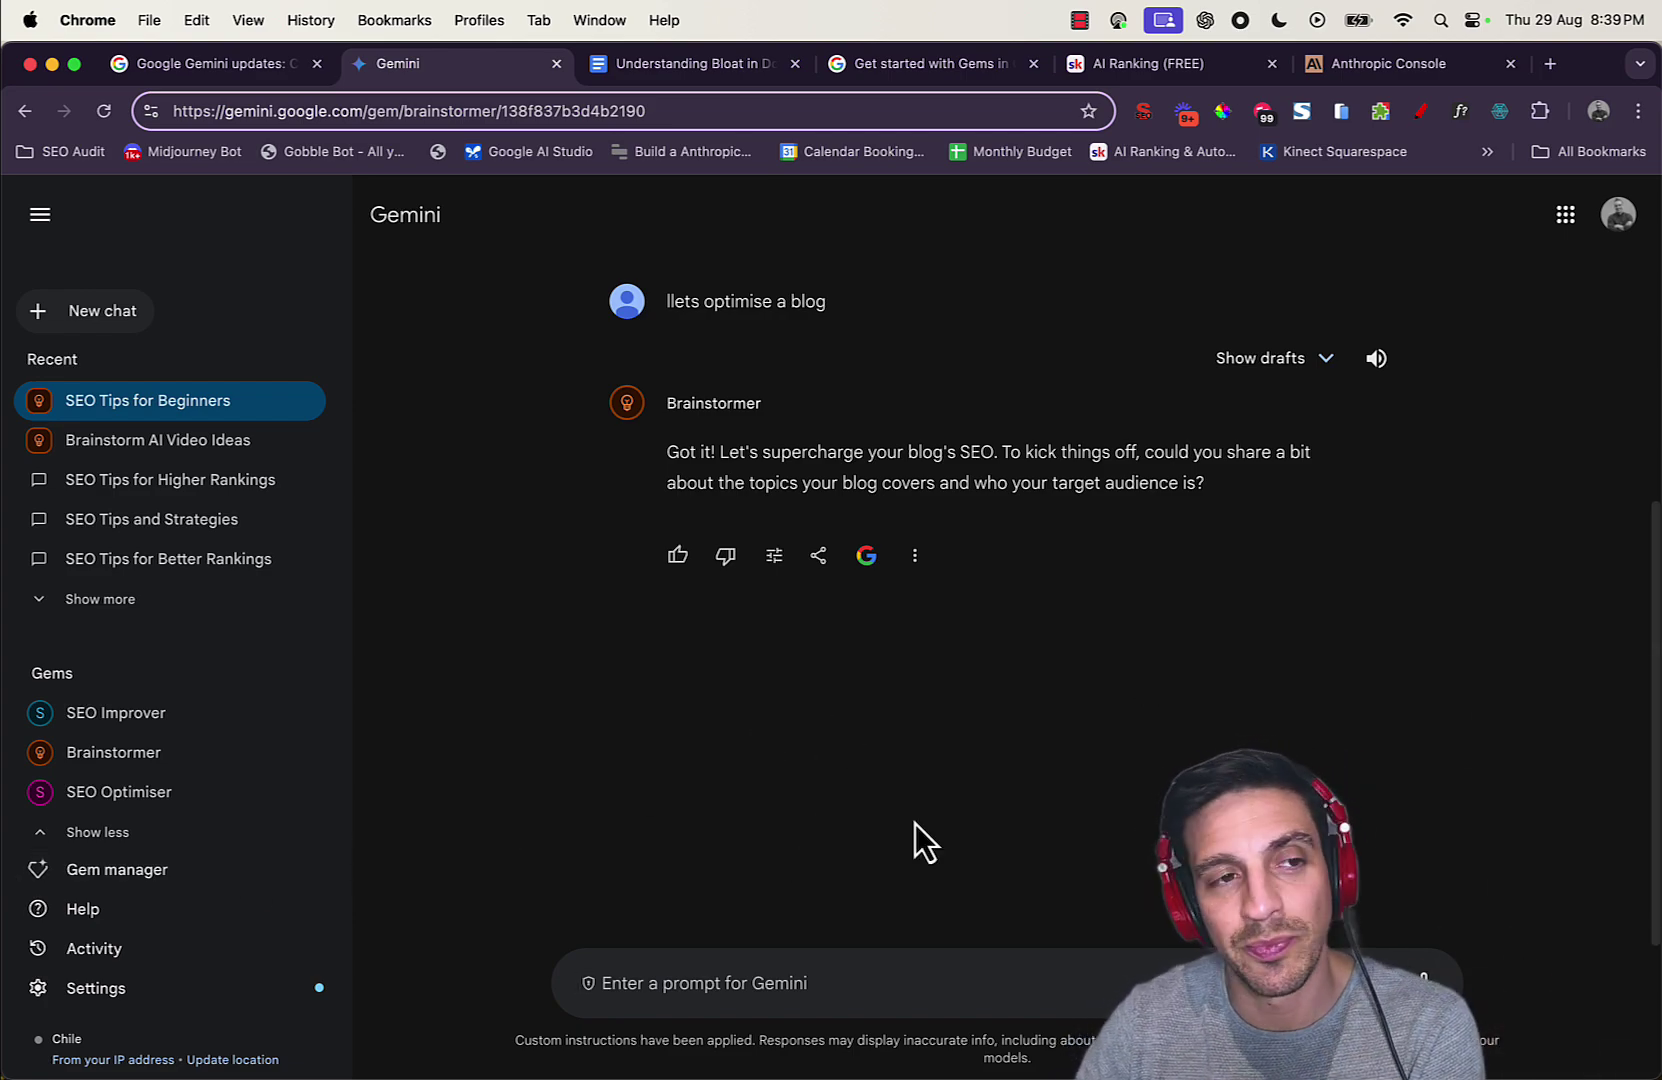
{"action": "scroll", "coordinate": [1184, 748], "scroll_direction": "up", "scroll_amount": 5}
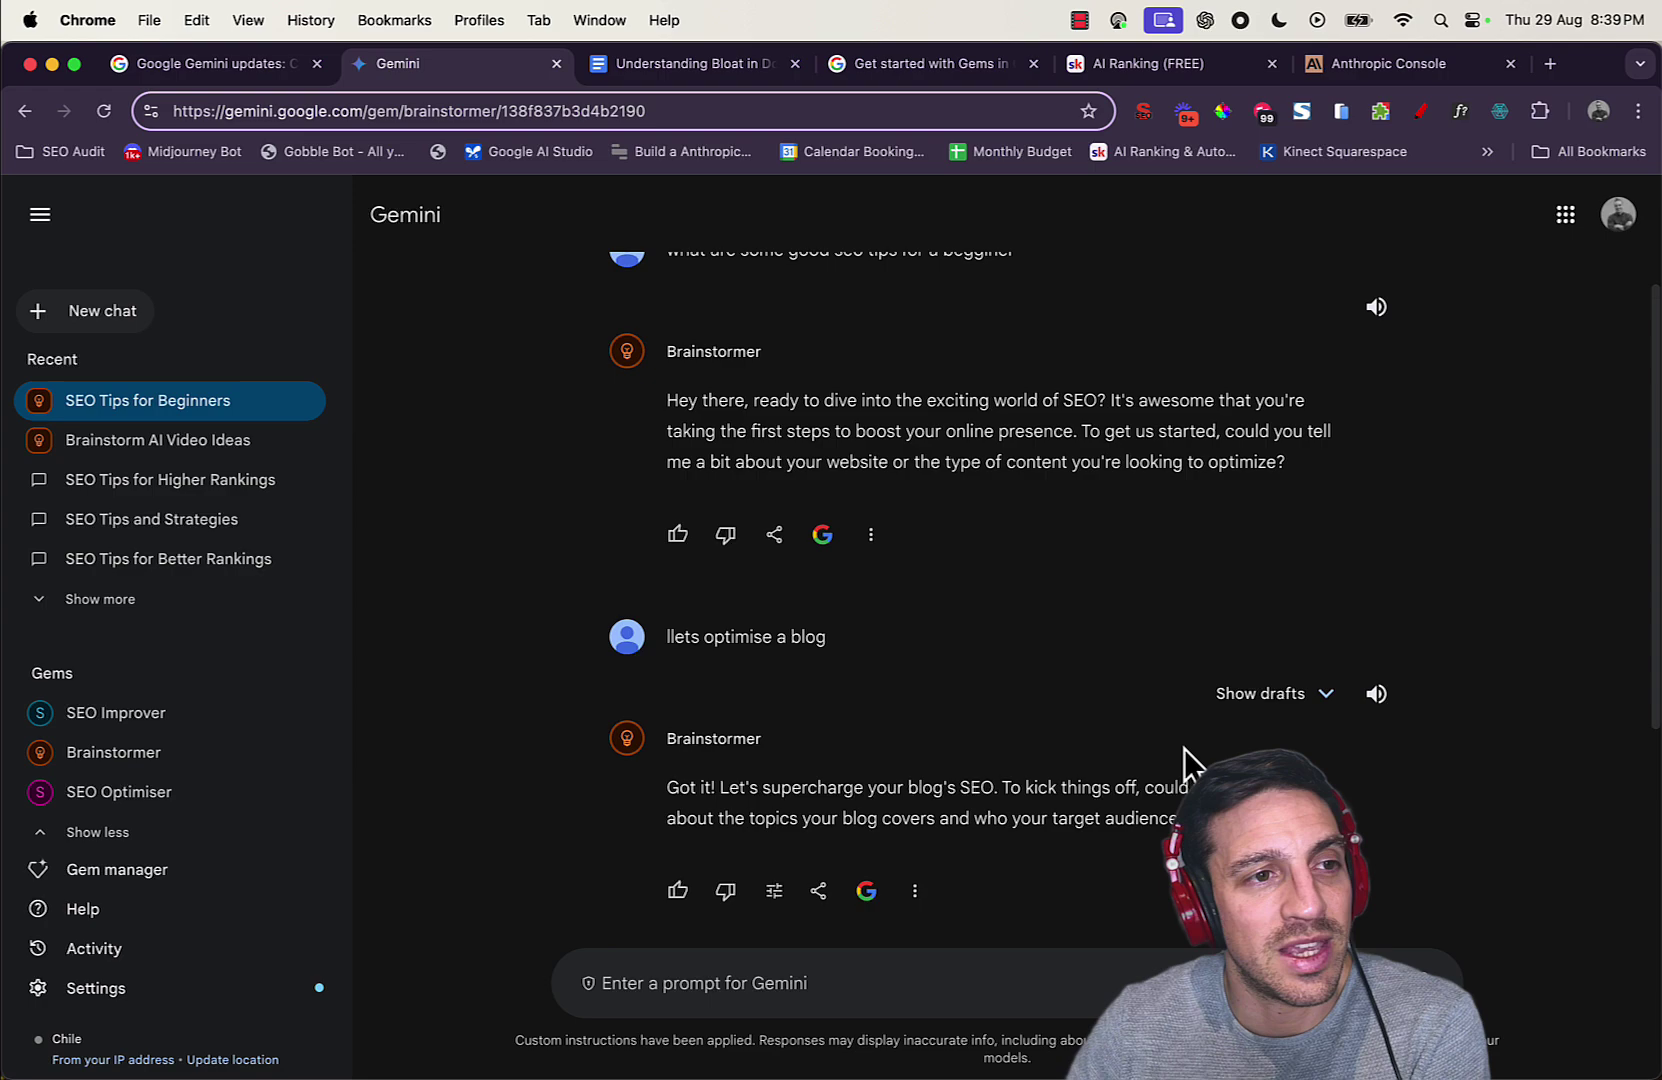
{"action": "scroll", "coordinate": [905, 750], "scroll_direction": "down", "scroll_amount": 5}
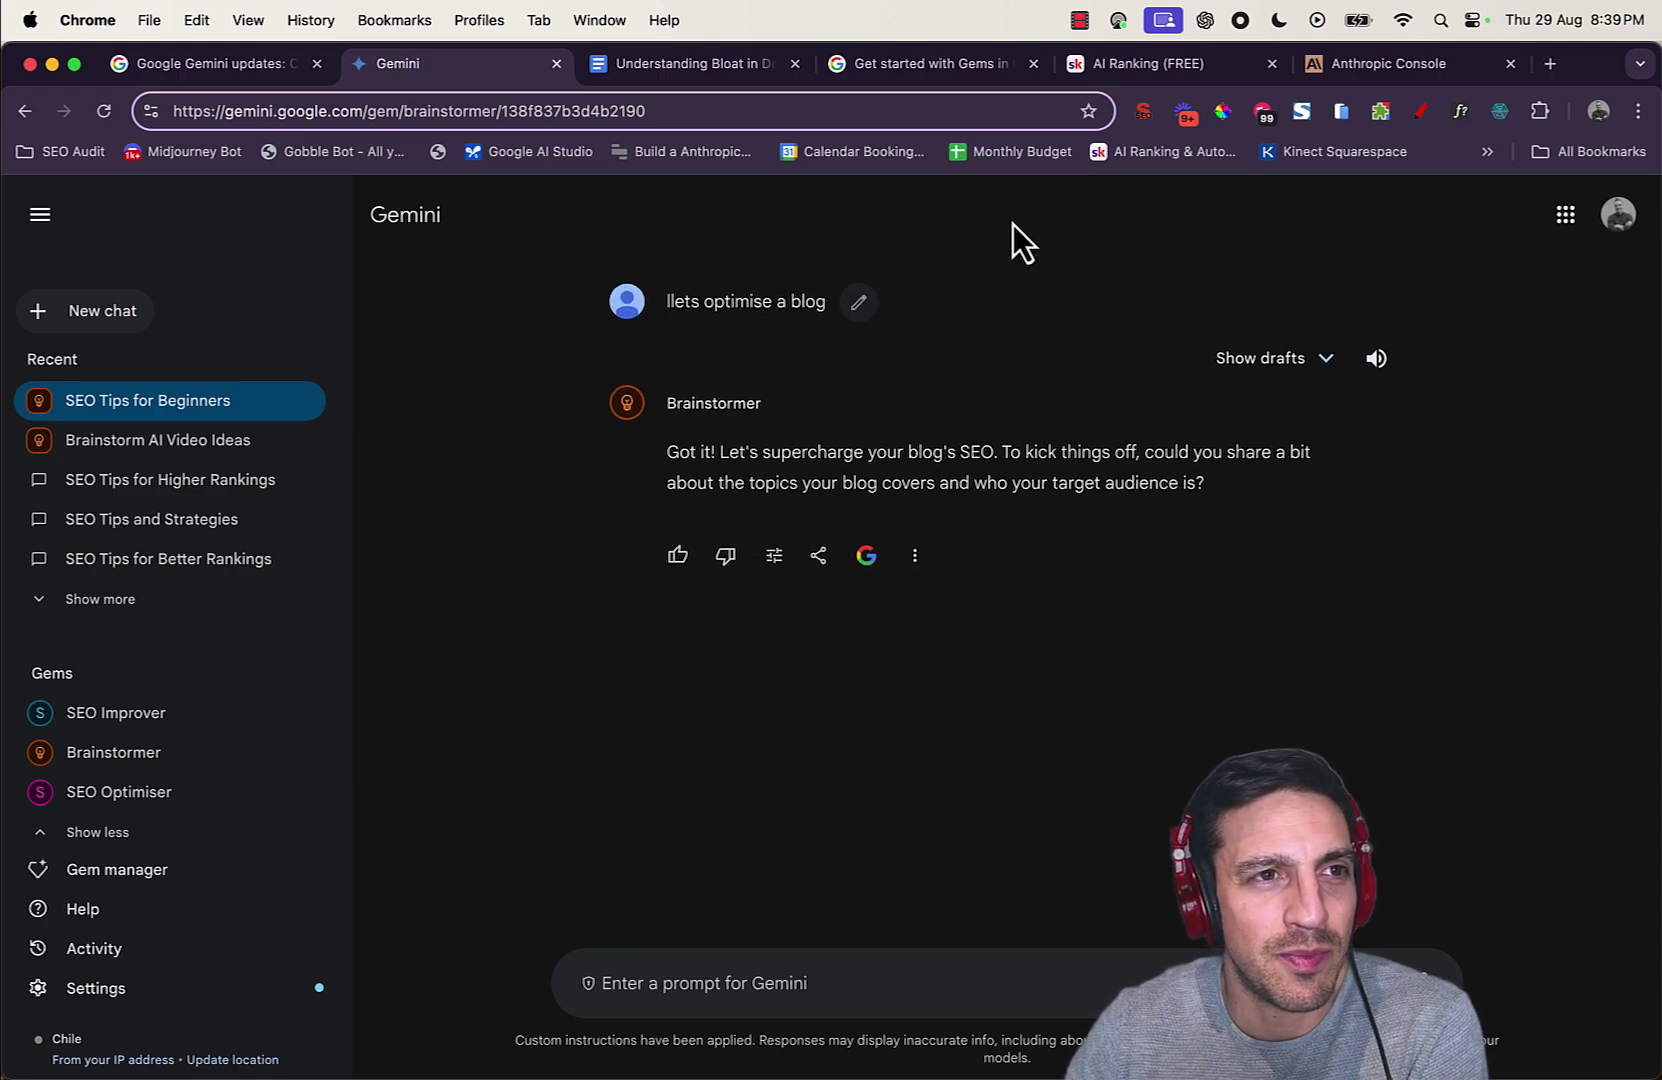
Look over the AI Ranking community page and dog bloat blog document, then return to the Gemini chat
{"action": "left_click", "coordinate": [1172, 70]}
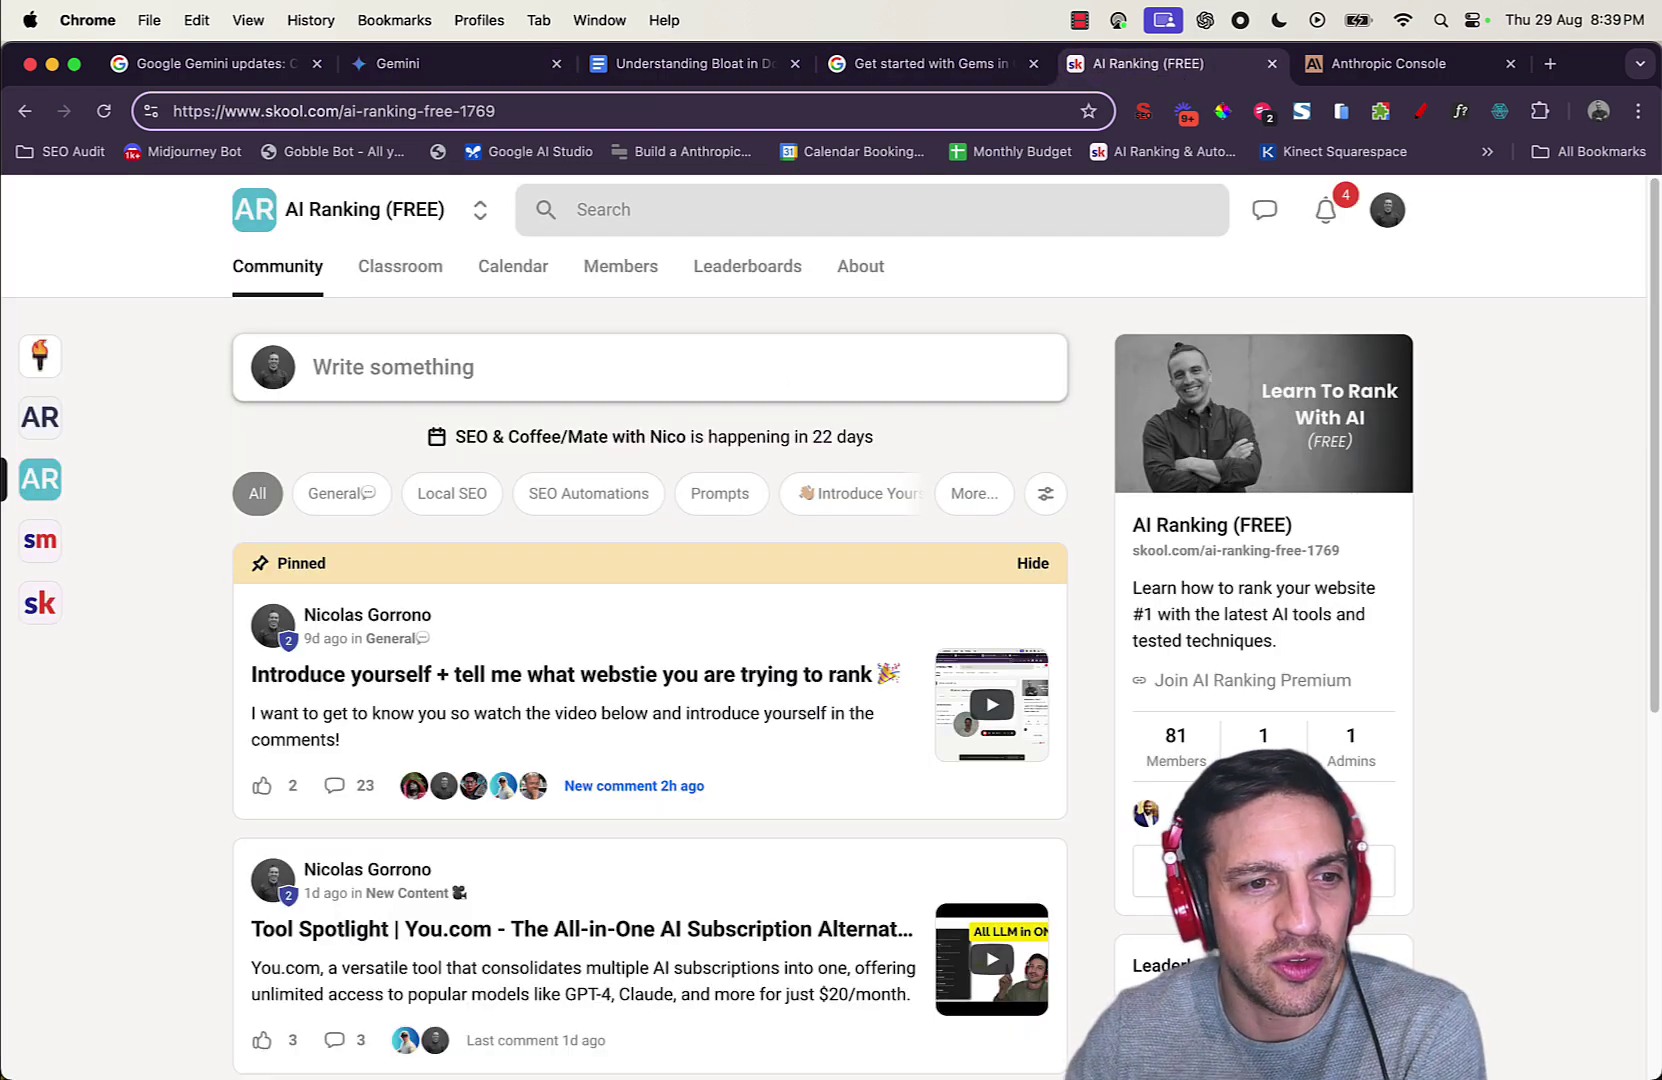
{"action": "scroll", "coordinate": [620, 972], "scroll_direction": "down", "scroll_amount": 5}
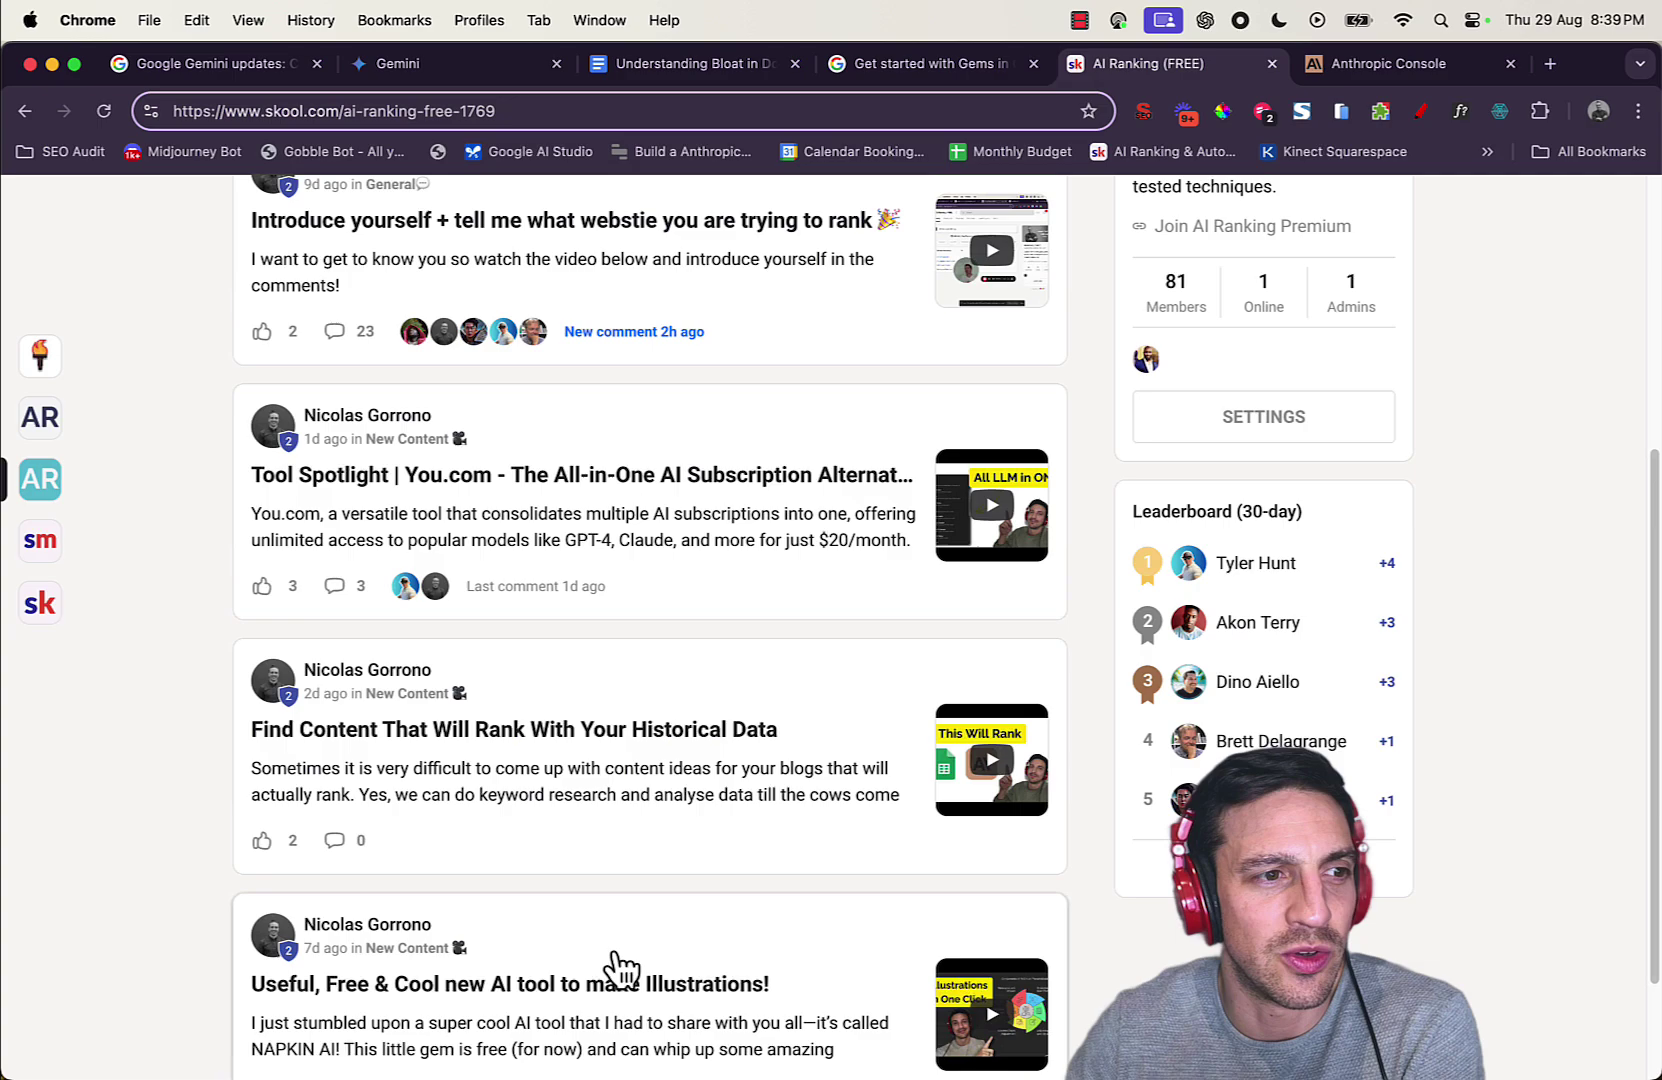
{"action": "scroll", "coordinate": [901, 875], "scroll_direction": "up", "scroll_amount": 5}
{"action": "left_click", "coordinate": [680, 64]}
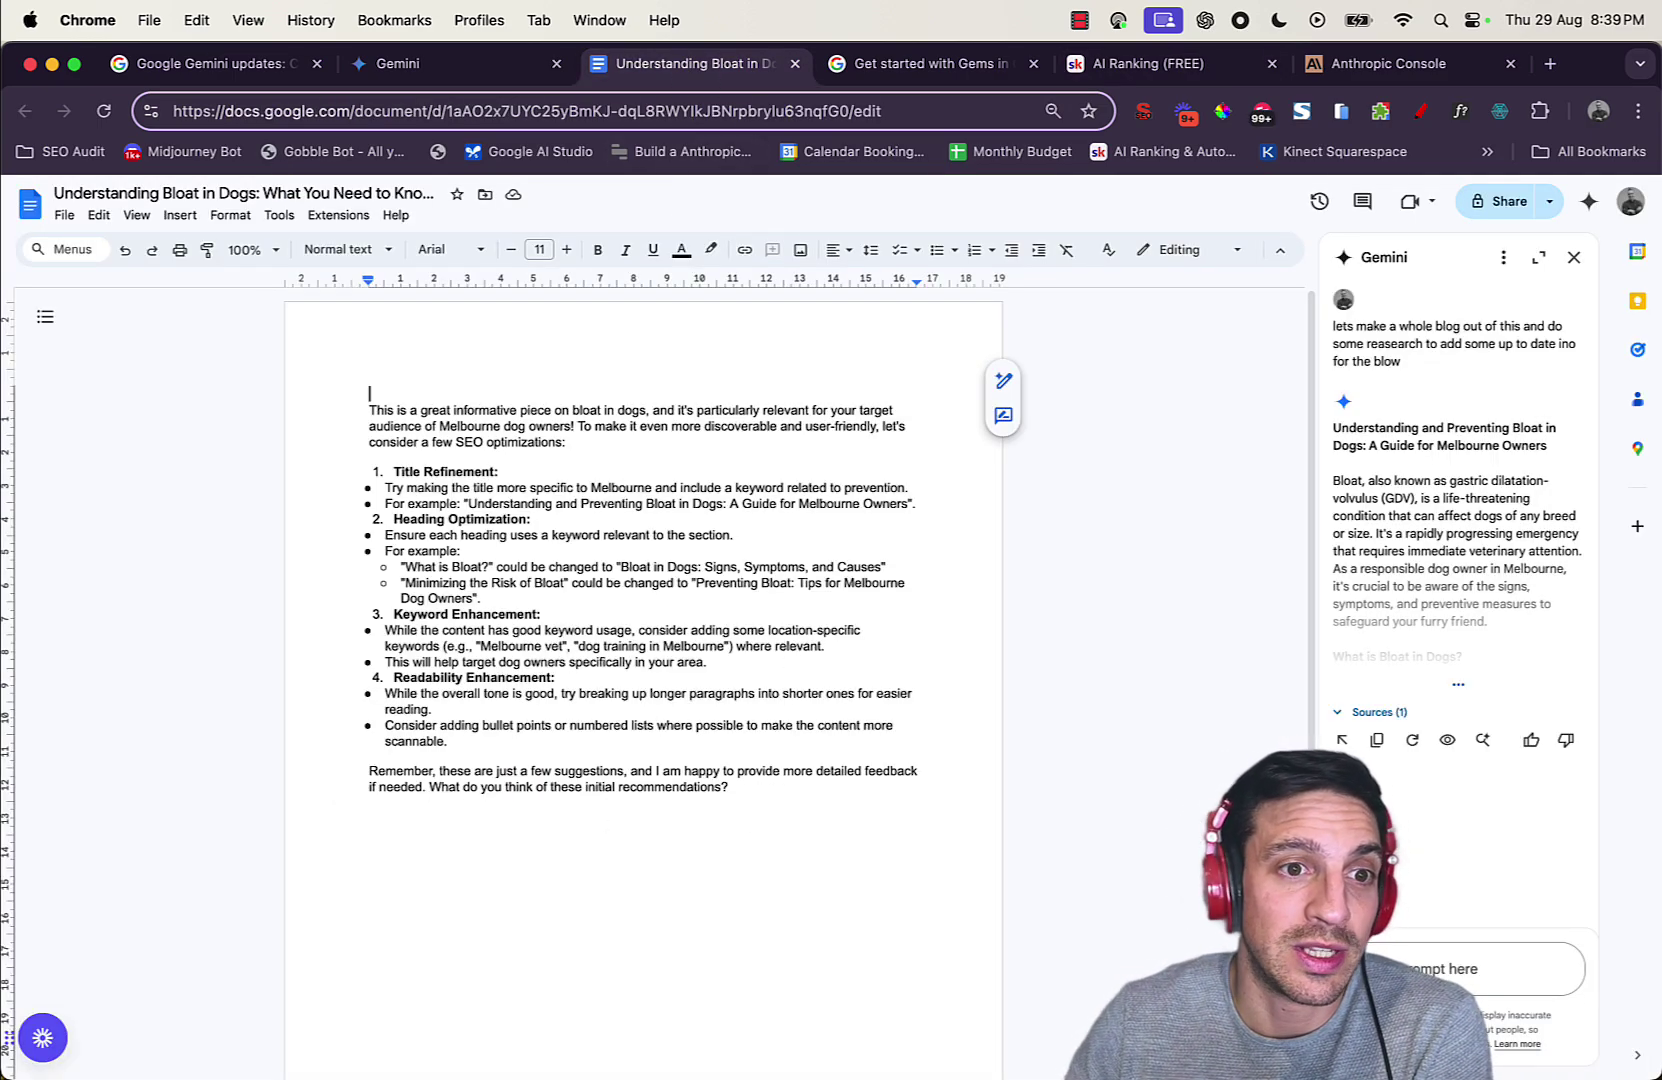
{"action": "left_click", "coordinate": [455, 64]}
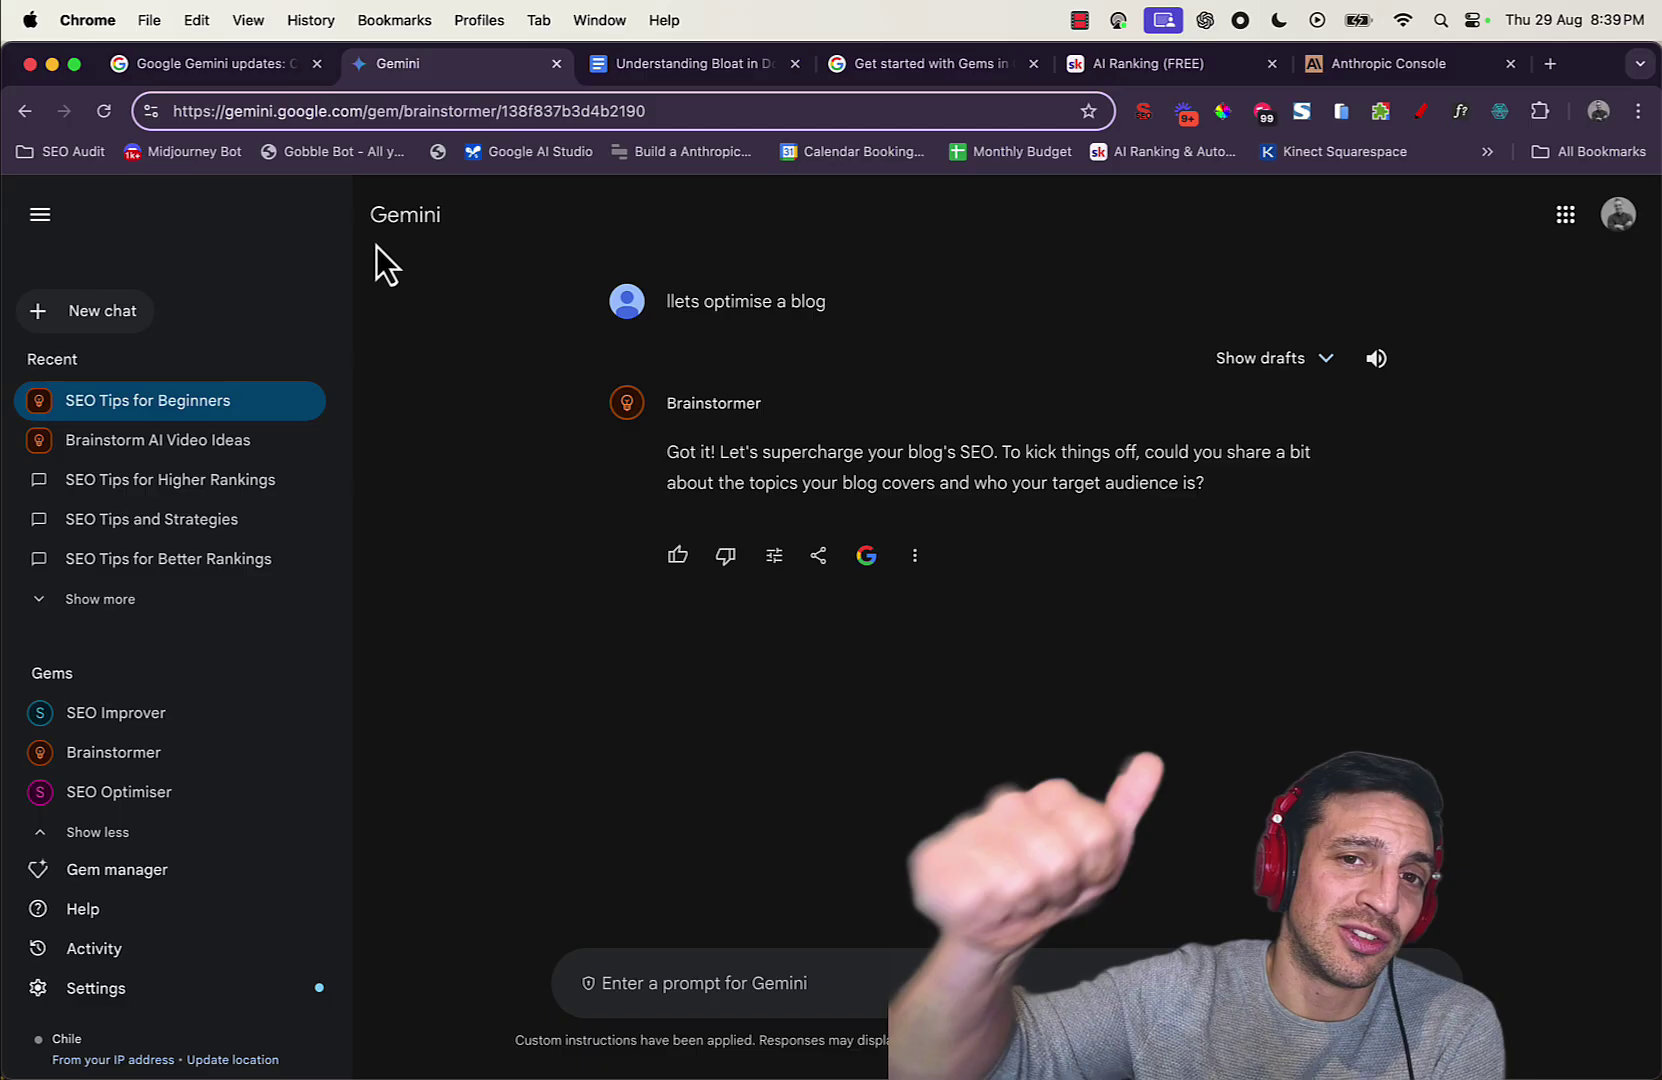